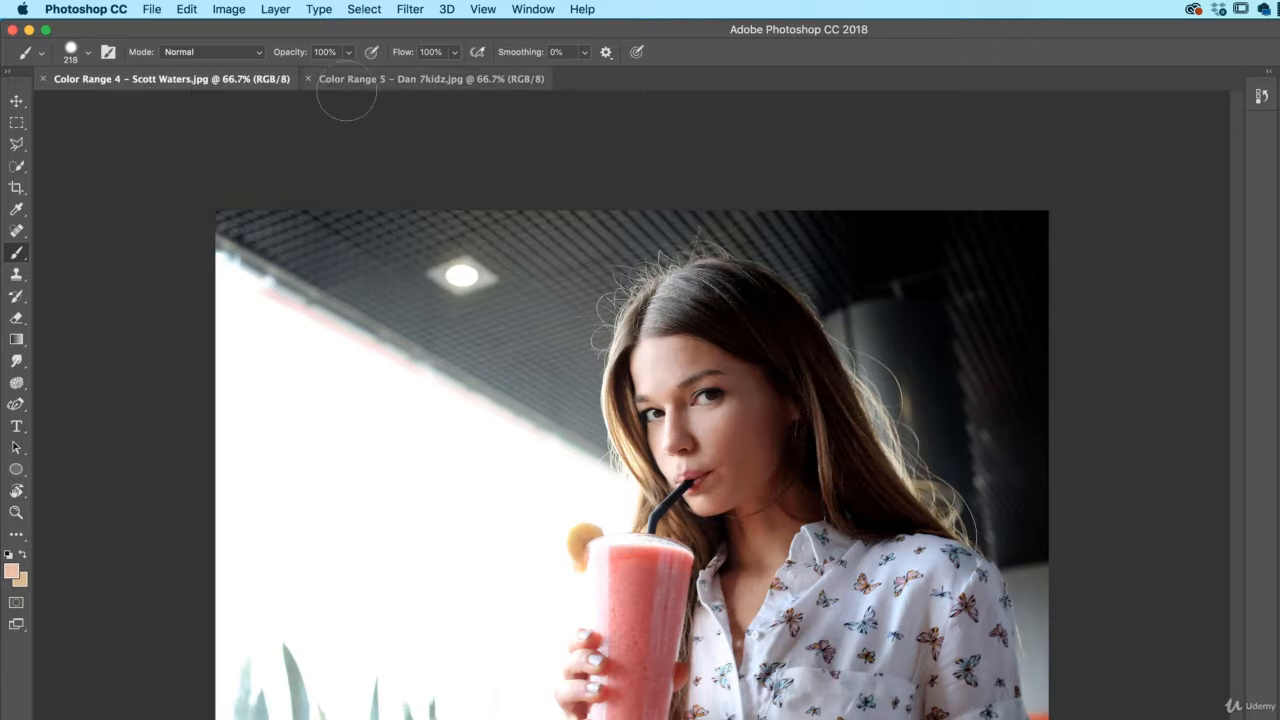
Step: Open Color Range on the Color Range 4 image and choose Skin Tones with a Grayscale selection preview
{"action": "left_click", "coordinate": [390, 80]}
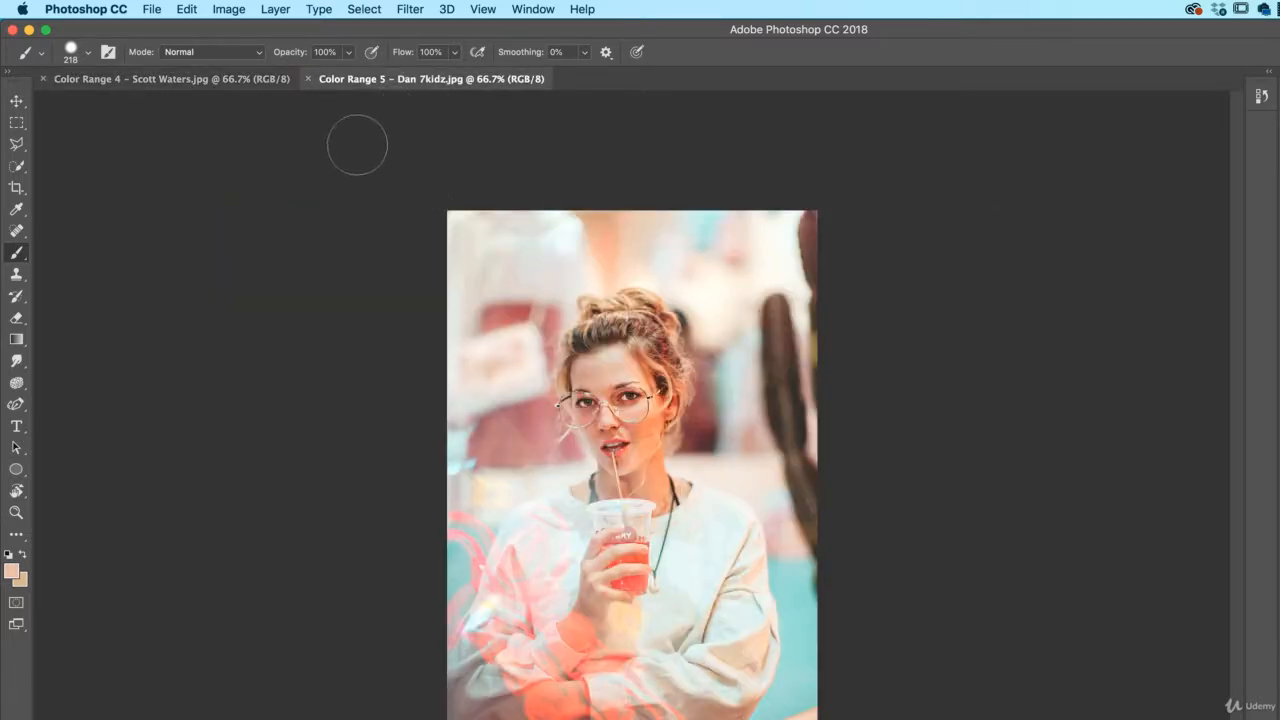
{"action": "left_click", "coordinate": [165, 79]}
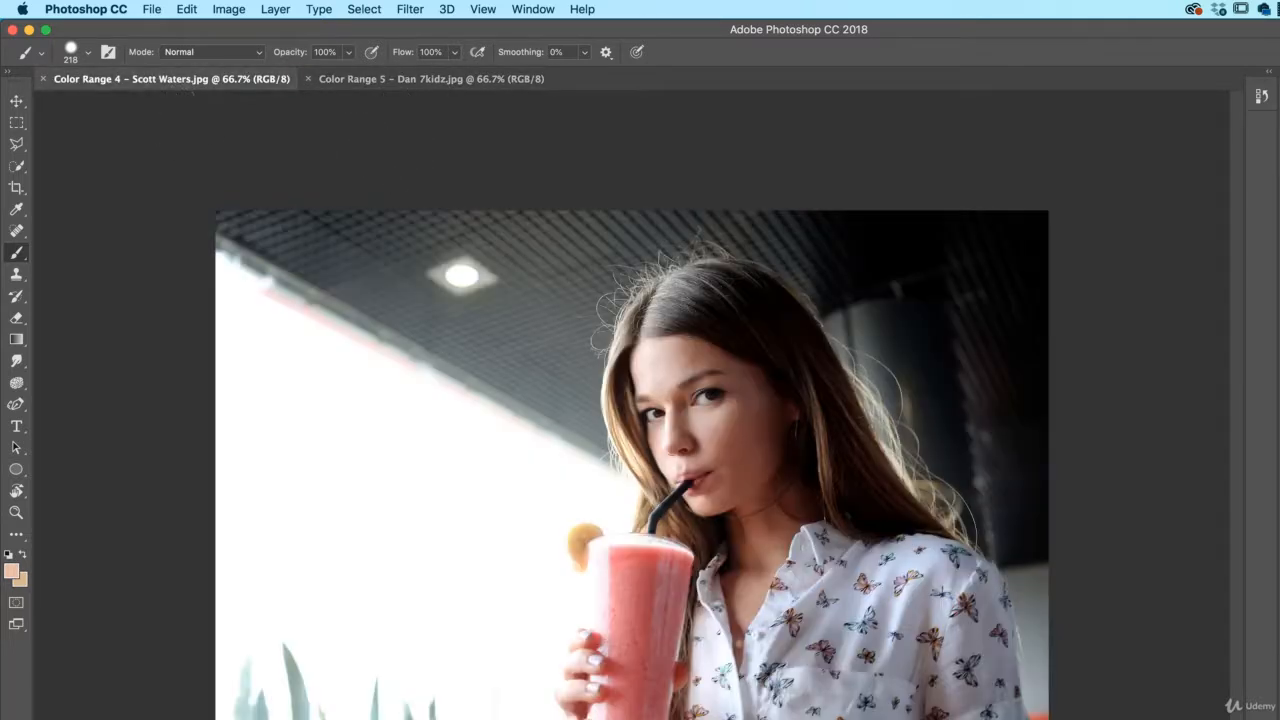
{"action": "left_click", "coordinate": [366, 9]}
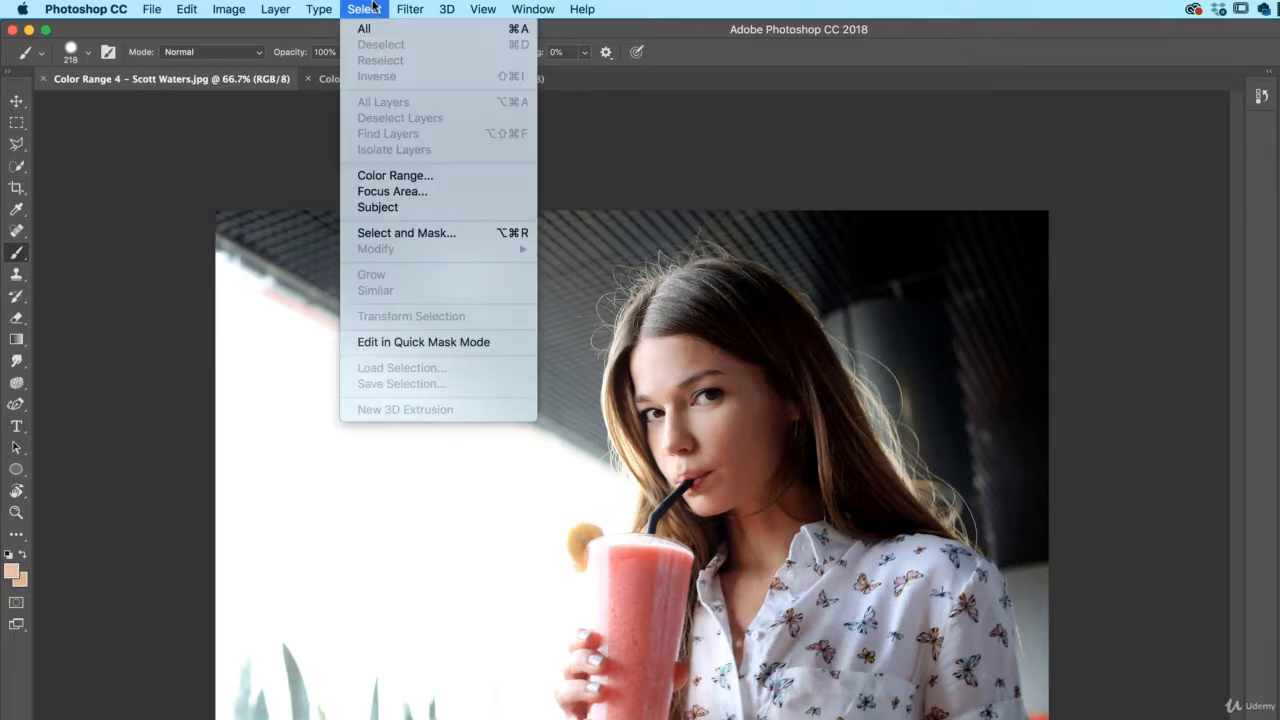
{"action": "left_click", "coordinate": [398, 178]}
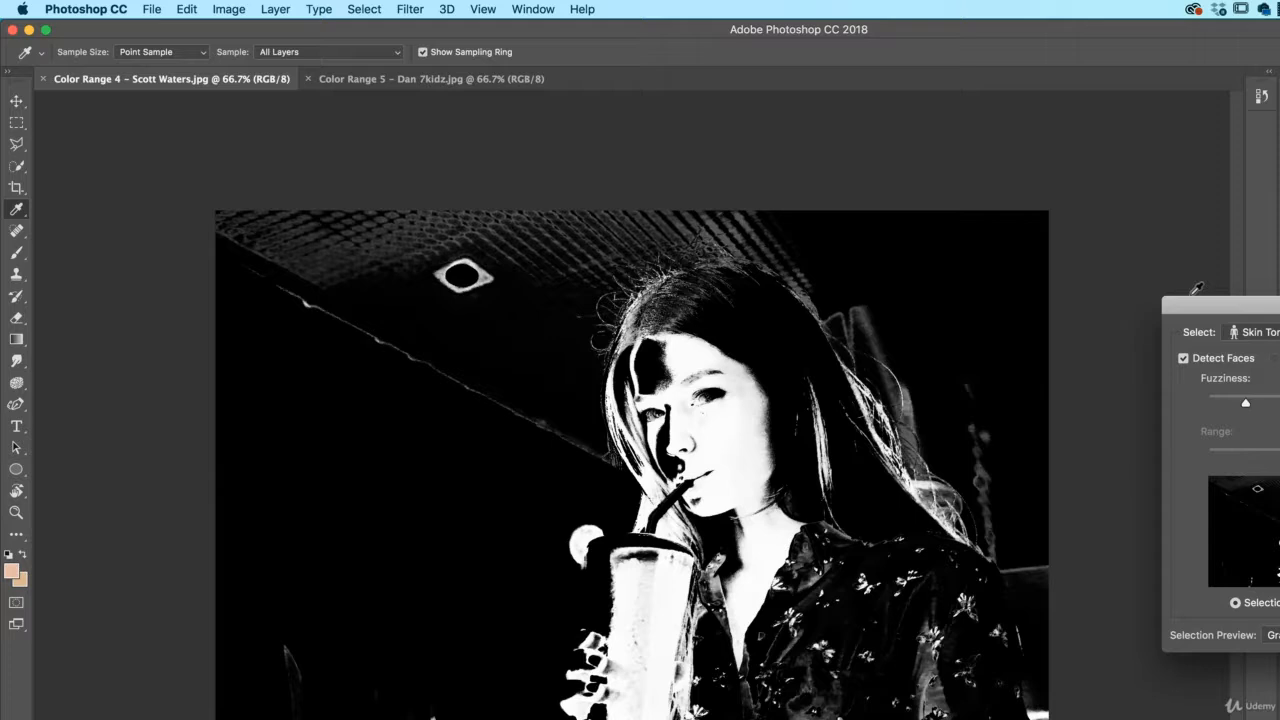
{"action": "left_click_drag", "start_coordinate": [1196, 292], "coordinate": [976, 232]}
{"action": "left_click", "coordinate": [1040, 264]}
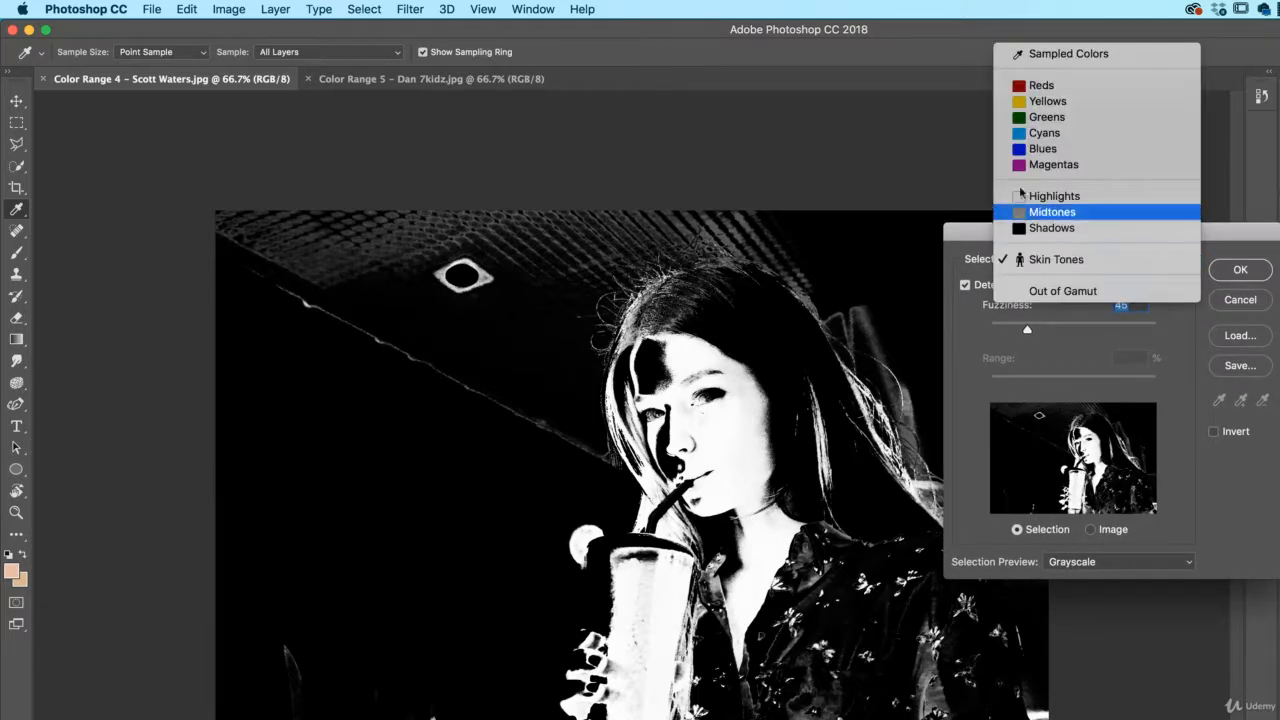
{"action": "left_click", "coordinate": [1068, 54]}
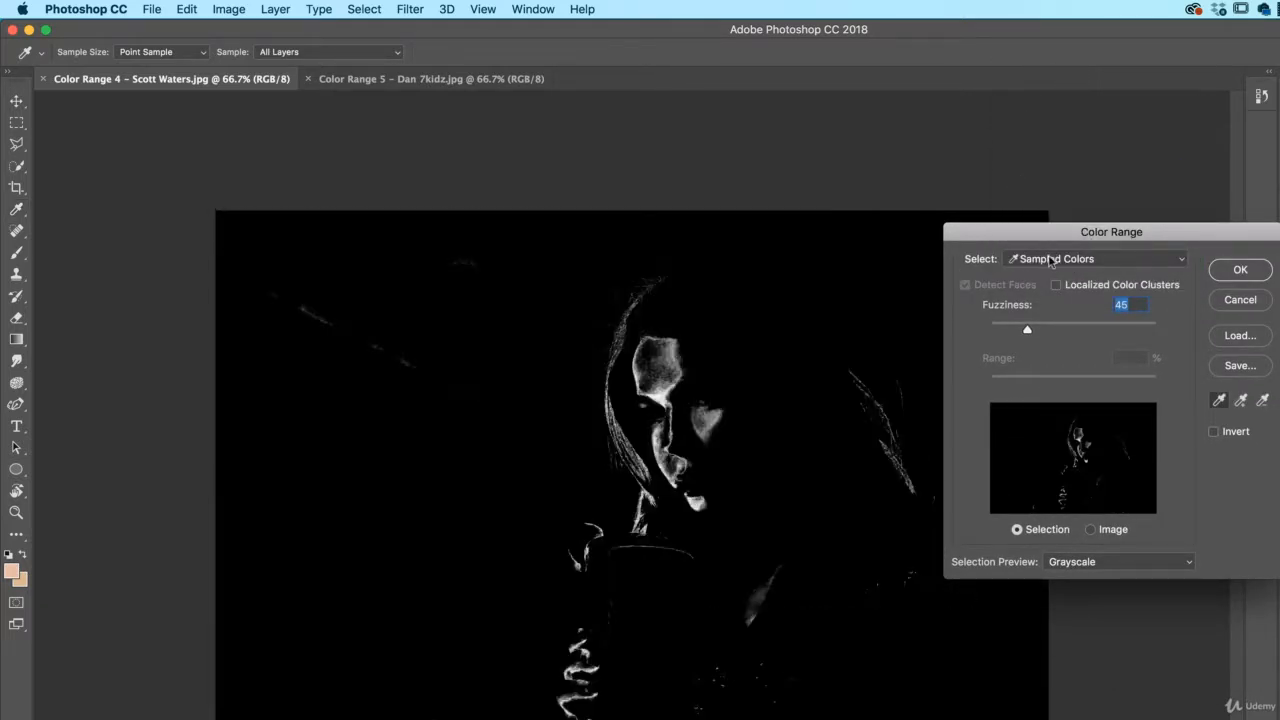
{"action": "left_click", "coordinate": [1049, 260]}
{"action": "left_click", "coordinate": [1048, 464]}
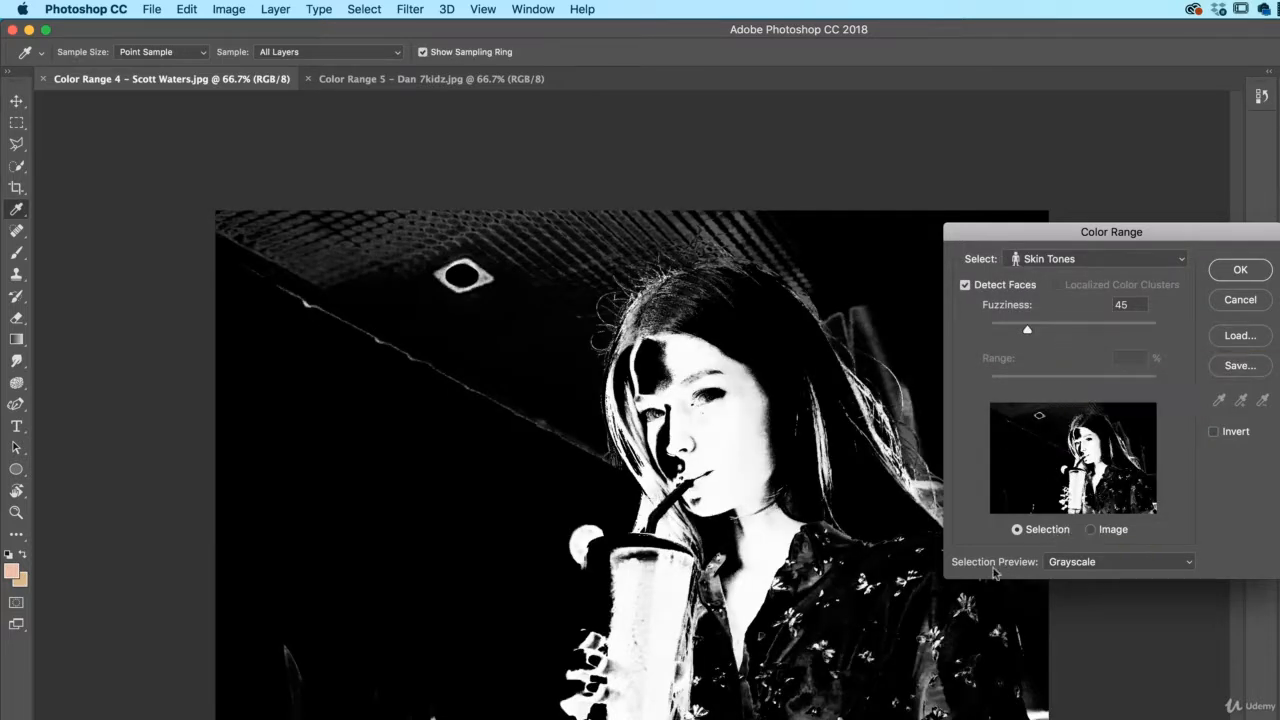
{"action": "left_click", "coordinate": [1069, 562]}
{"action": "left_click", "coordinate": [1074, 565]}
Step: Compare the skin-tone selection with Detect Faces disabled and enabled, leaving Detect Faces enabled
{"action": "left_click", "coordinate": [990, 286]}
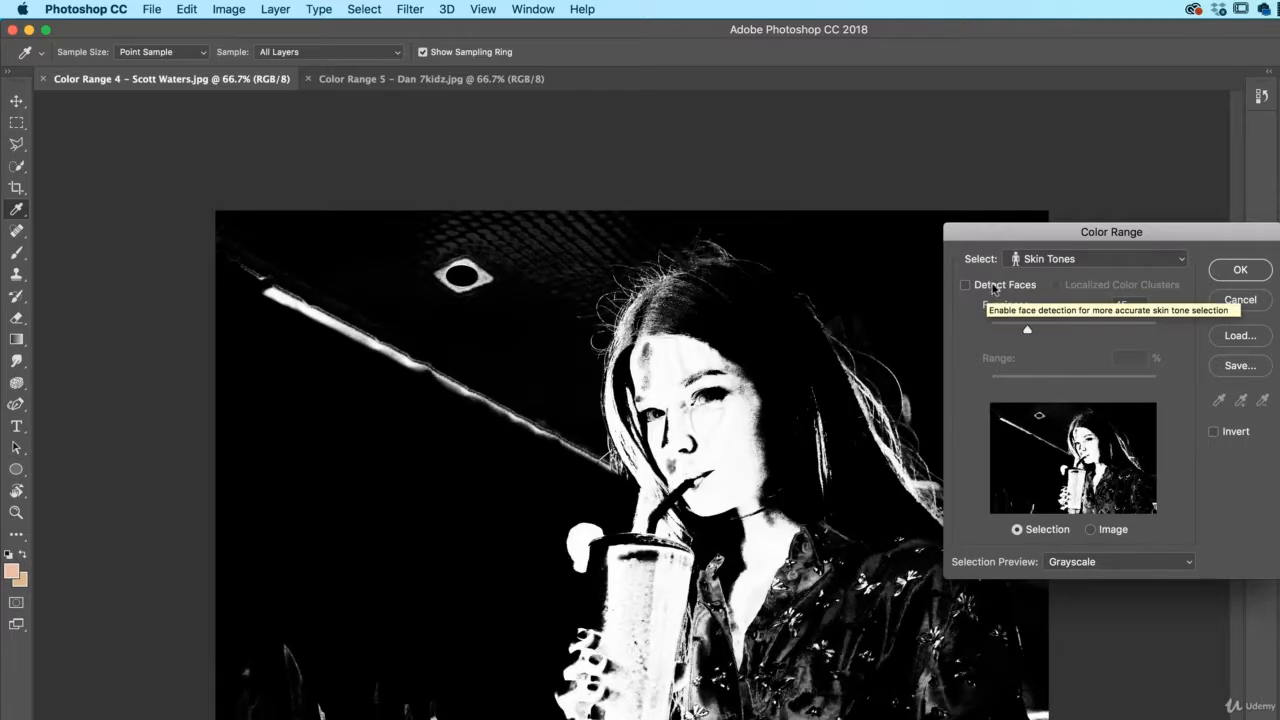
{"action": "left_click", "coordinate": [990, 286]}
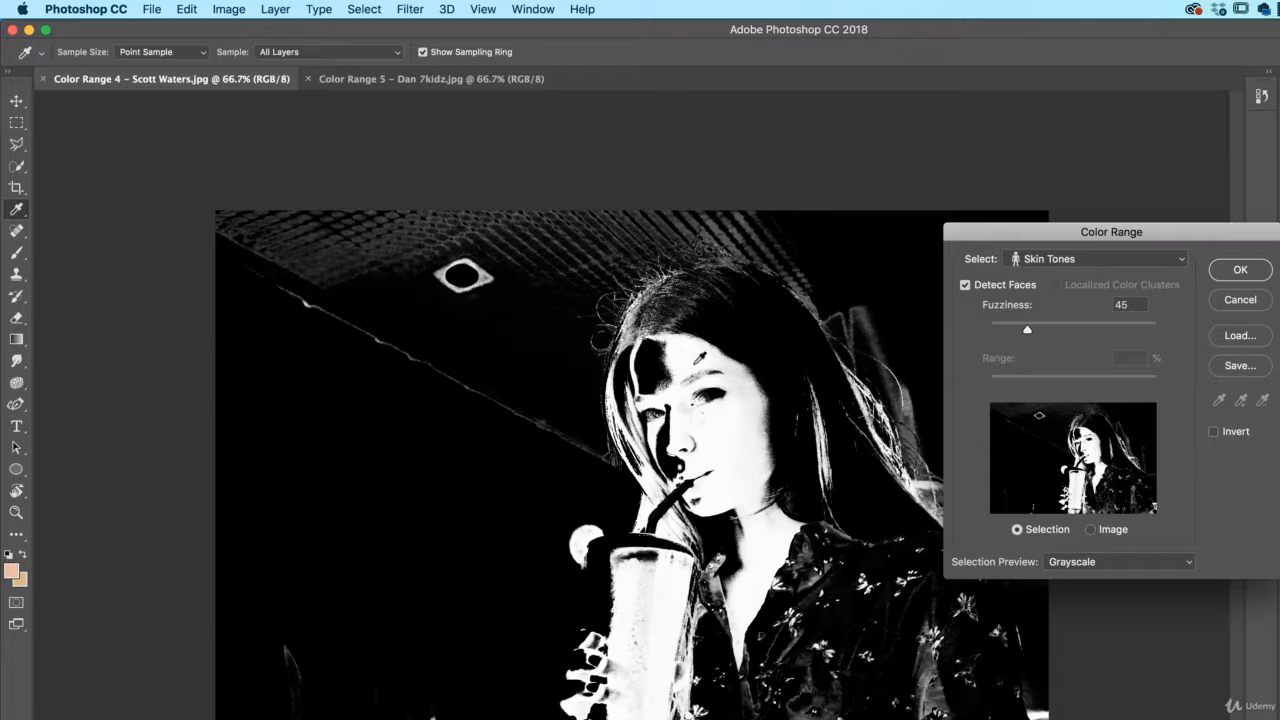
{"action": "left_click", "coordinate": [1023, 290]}
{"action": "left_click", "coordinate": [1023, 290]}
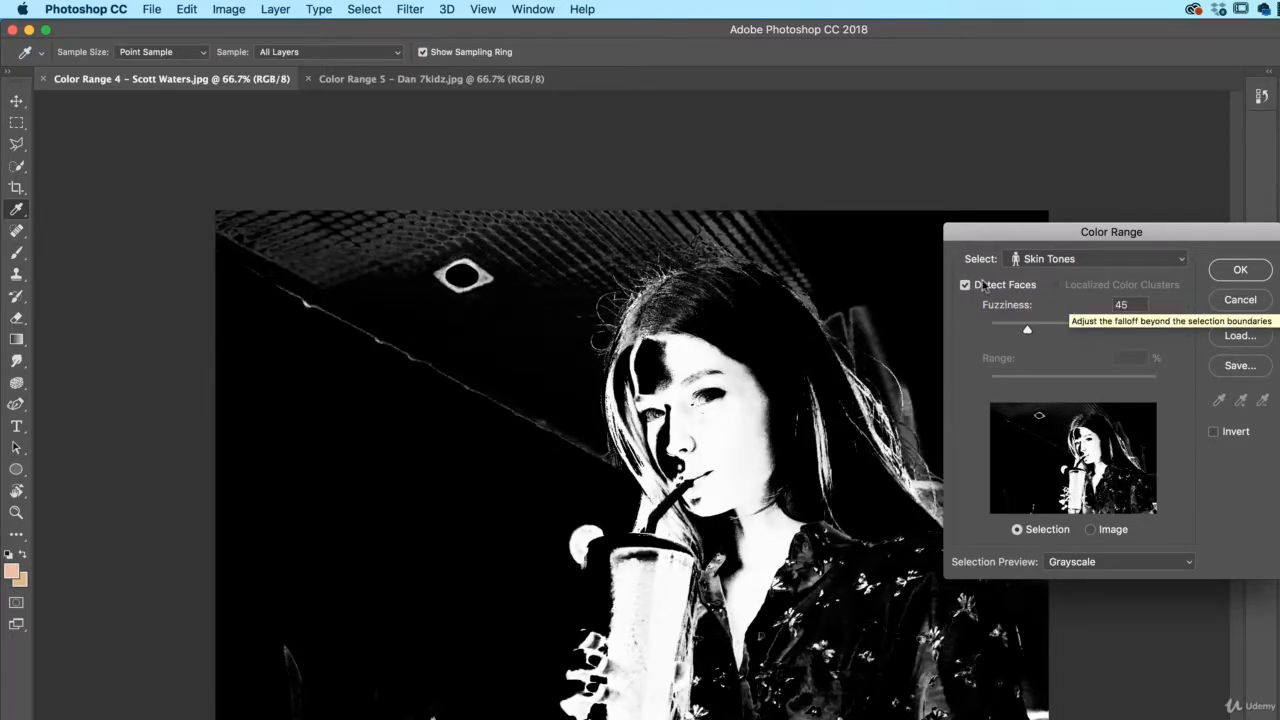
{"action": "left_click", "coordinate": [987, 288]}
{"action": "left_click", "coordinate": [987, 288]}
{"action": "left_click", "coordinate": [987, 288]}
{"action": "left_click", "coordinate": [988, 290]}
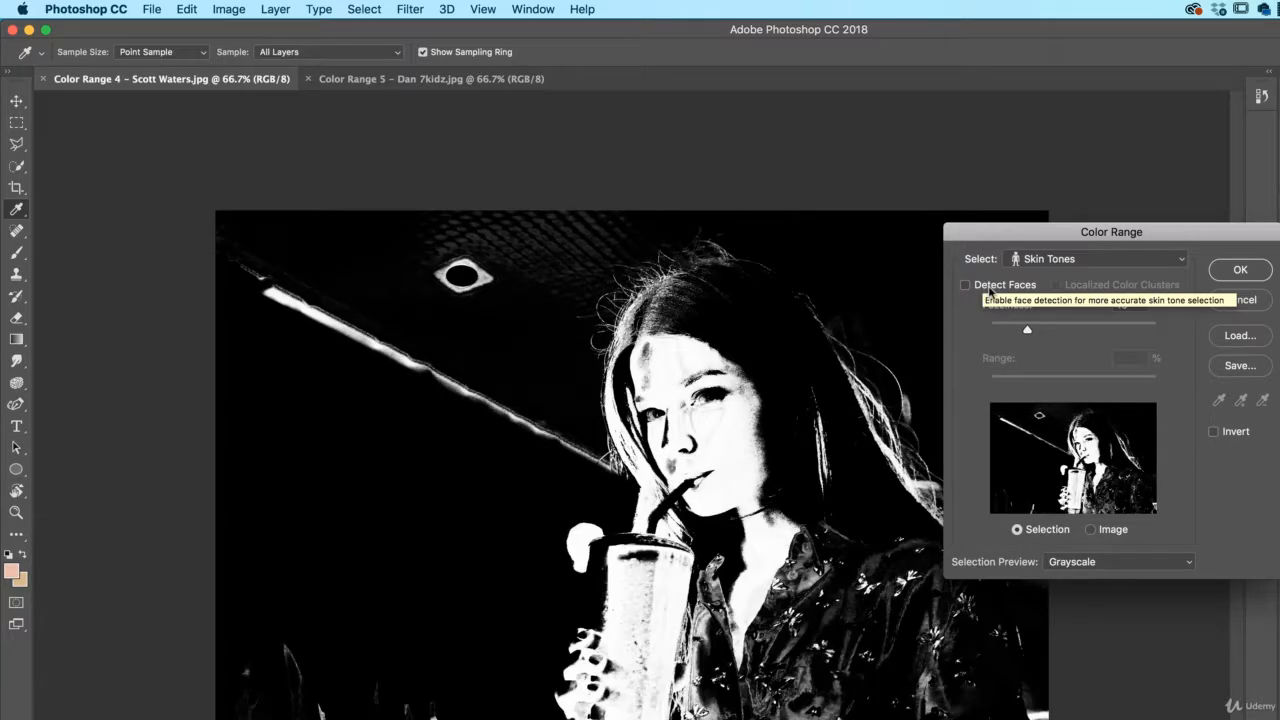
{"action": "left_click", "coordinate": [988, 288]}
Step: Set the Color Range fuzziness to 102 and create the skin-tone selection
{"action": "left_click_drag", "start_coordinate": [1028, 330], "coordinate": [1075, 334]}
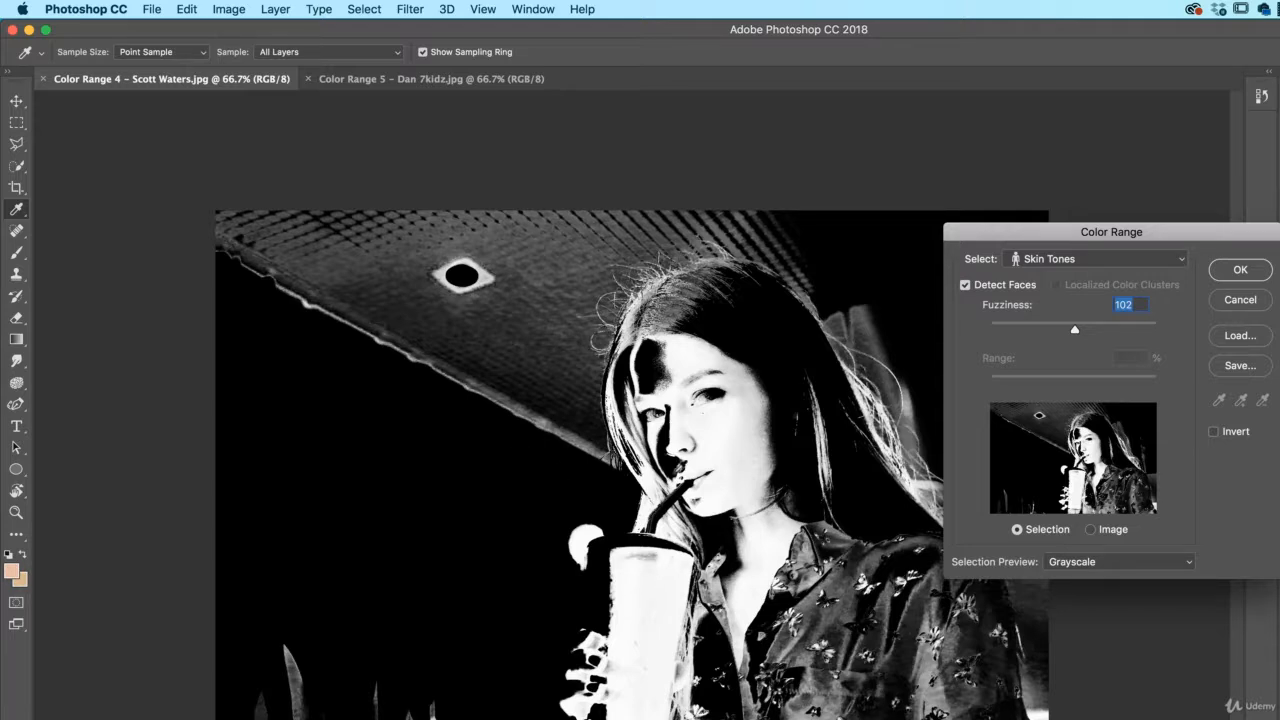
{"action": "left_click", "coordinate": [1240, 271]}
{"action": "key", "text": "b"}
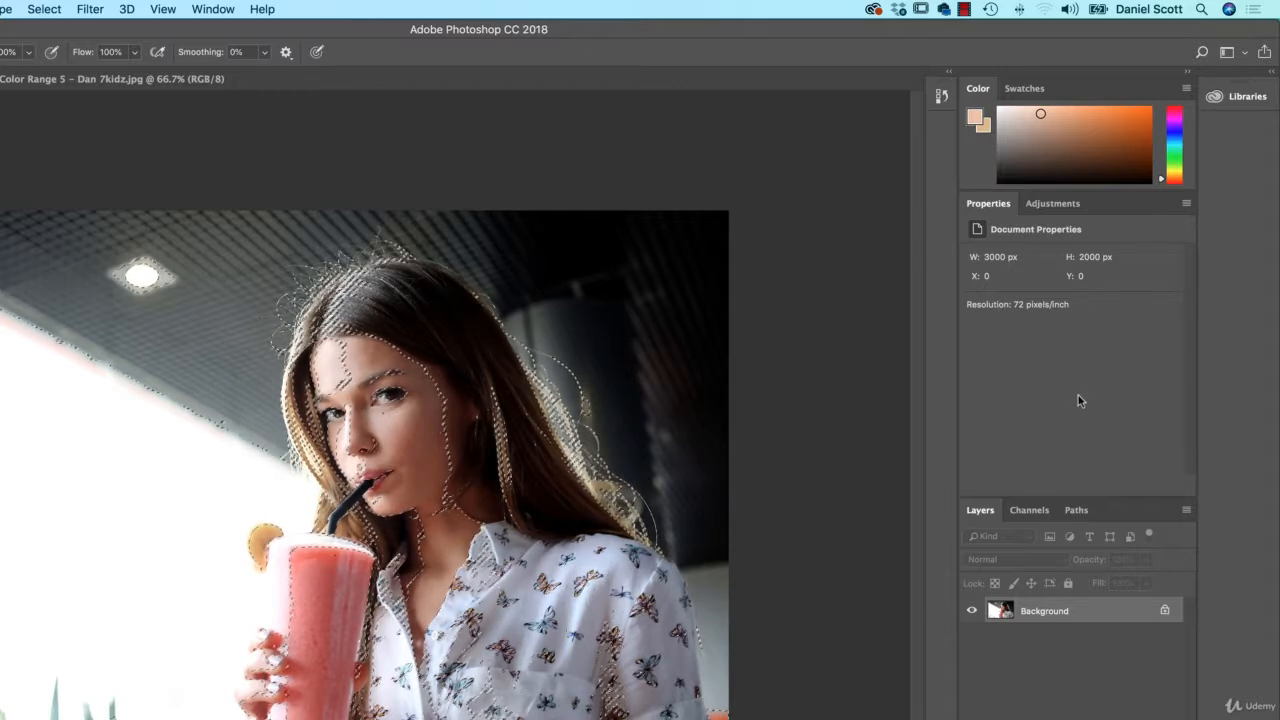
Step: Add a Vibrance adjustment layer masked by the selection and set Vibrance to +100 to inspect the face
{"action": "left_click", "coordinate": [1056, 204]}
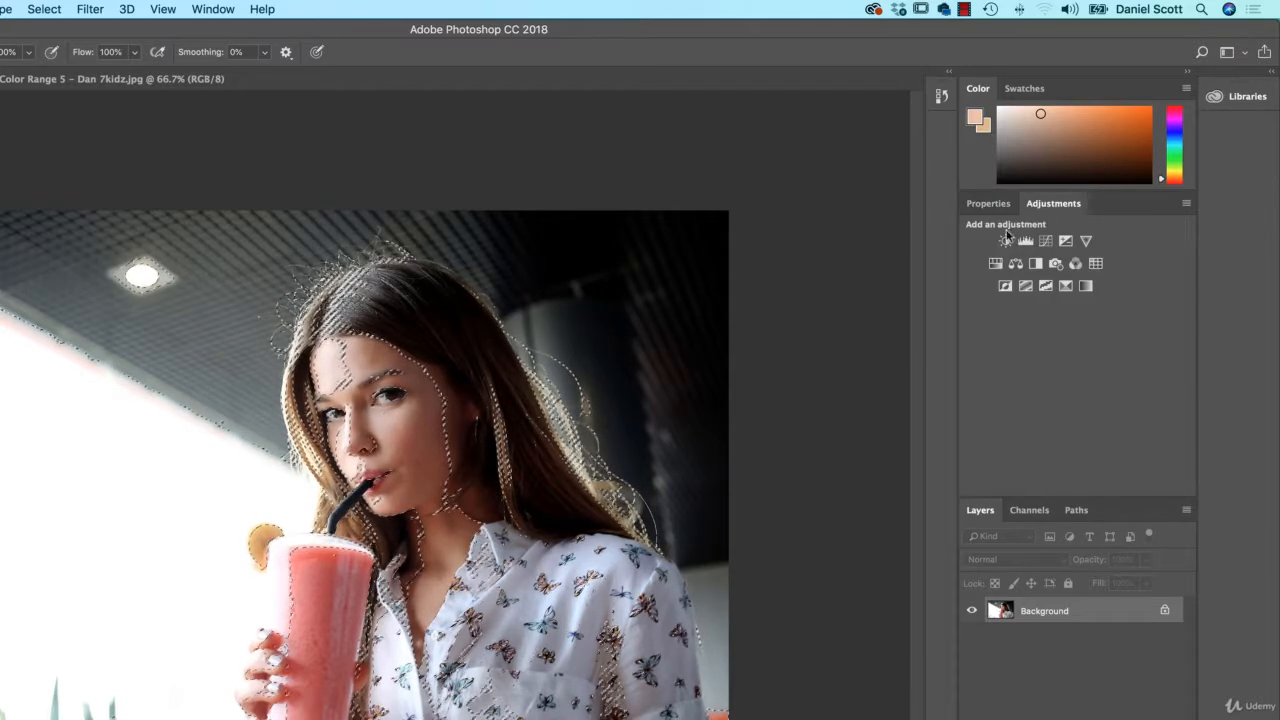
{"action": "left_click", "coordinate": [1086, 241]}
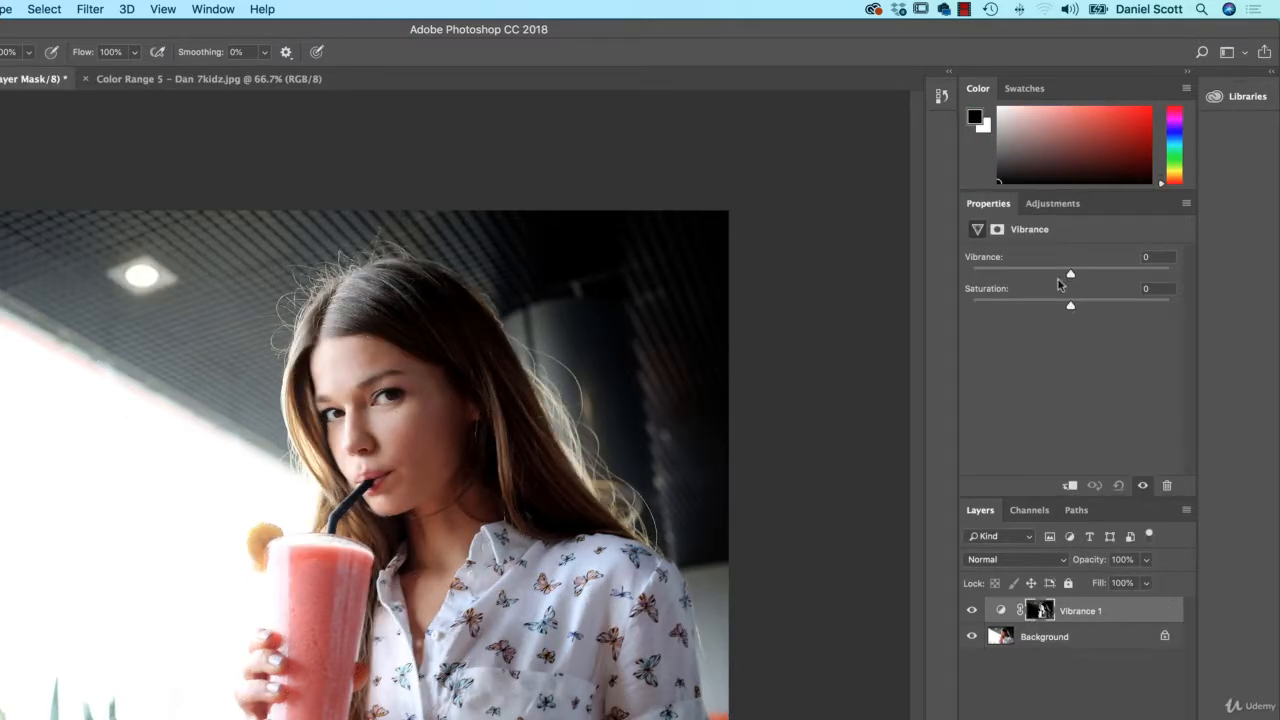
{"action": "left_click_drag", "start_coordinate": [1070, 274], "coordinate": [1172, 274]}
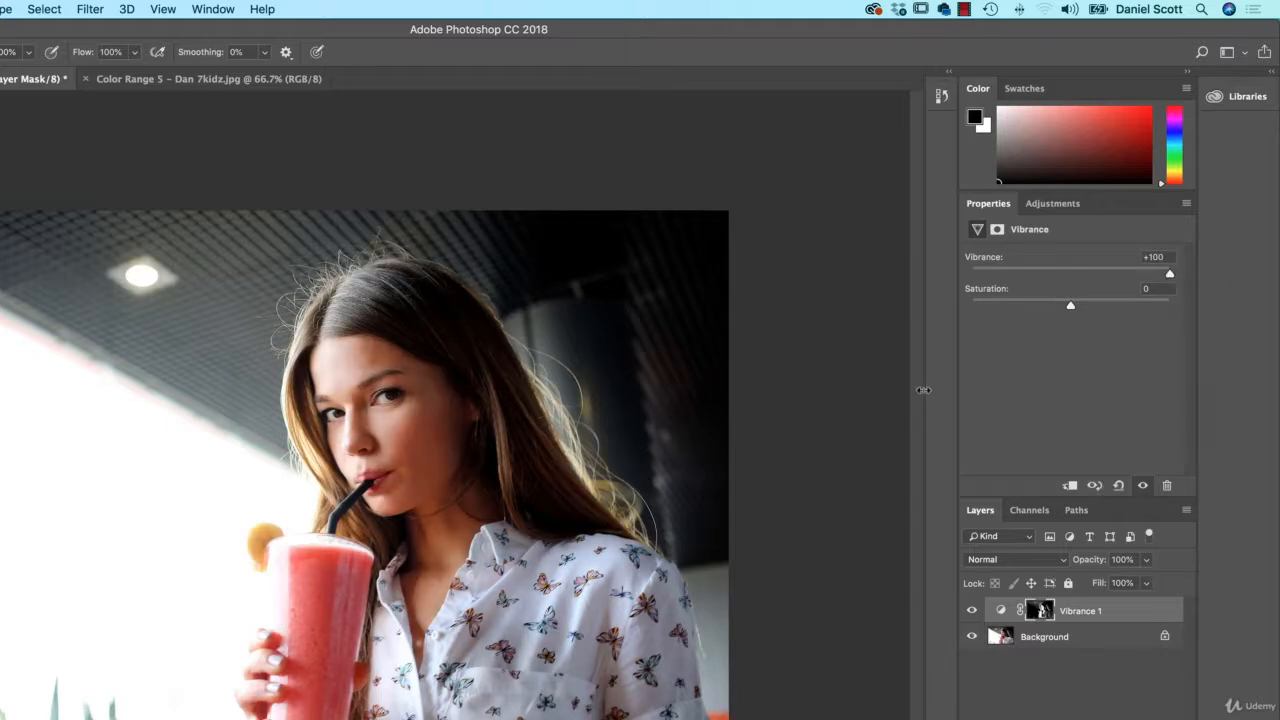
{"action": "key", "text": "super+plus"}
{"action": "key", "text": "super+plus"}
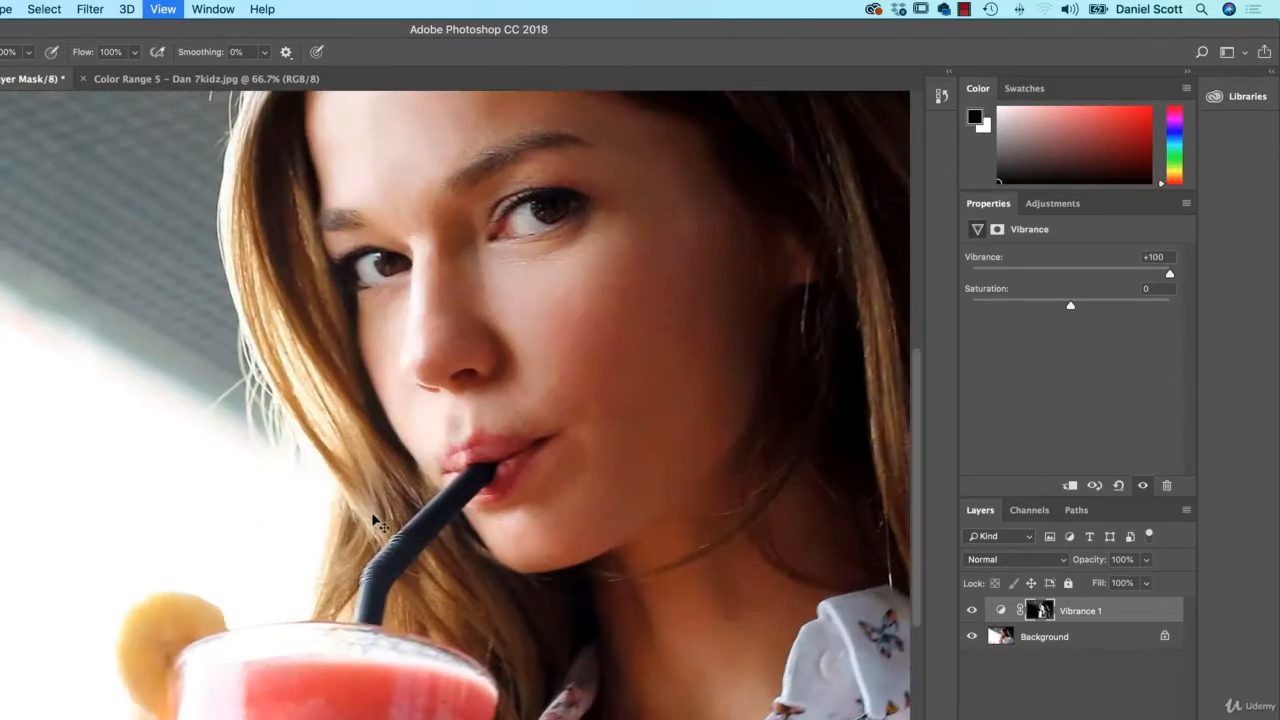
{"action": "left_click_drag", "start_coordinate": [555, 413], "coordinate": [401, 503]}
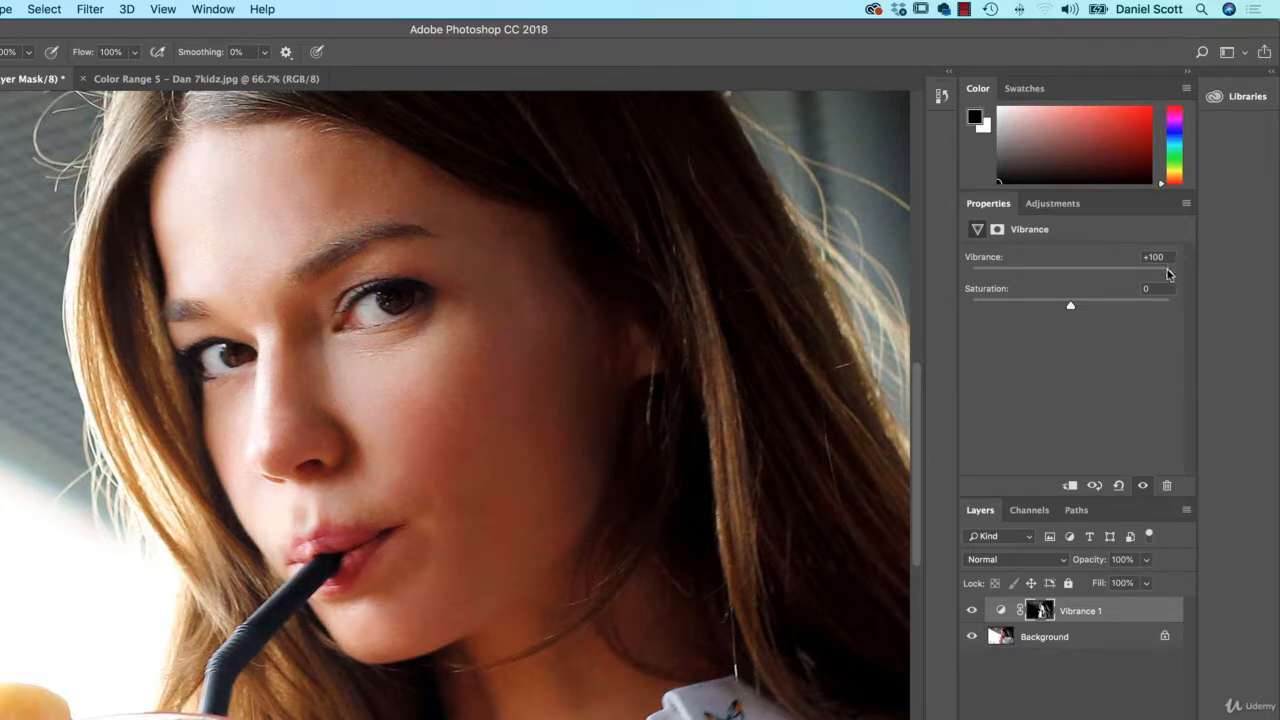
Step: Reduce the adjustment layer's Vibrance to +59, comparing the image with the layer hidden and shown
{"action": "left_click_drag", "start_coordinate": [1168, 273], "coordinate": [1110, 279]}
{"action": "left_click", "coordinate": [972, 611]}
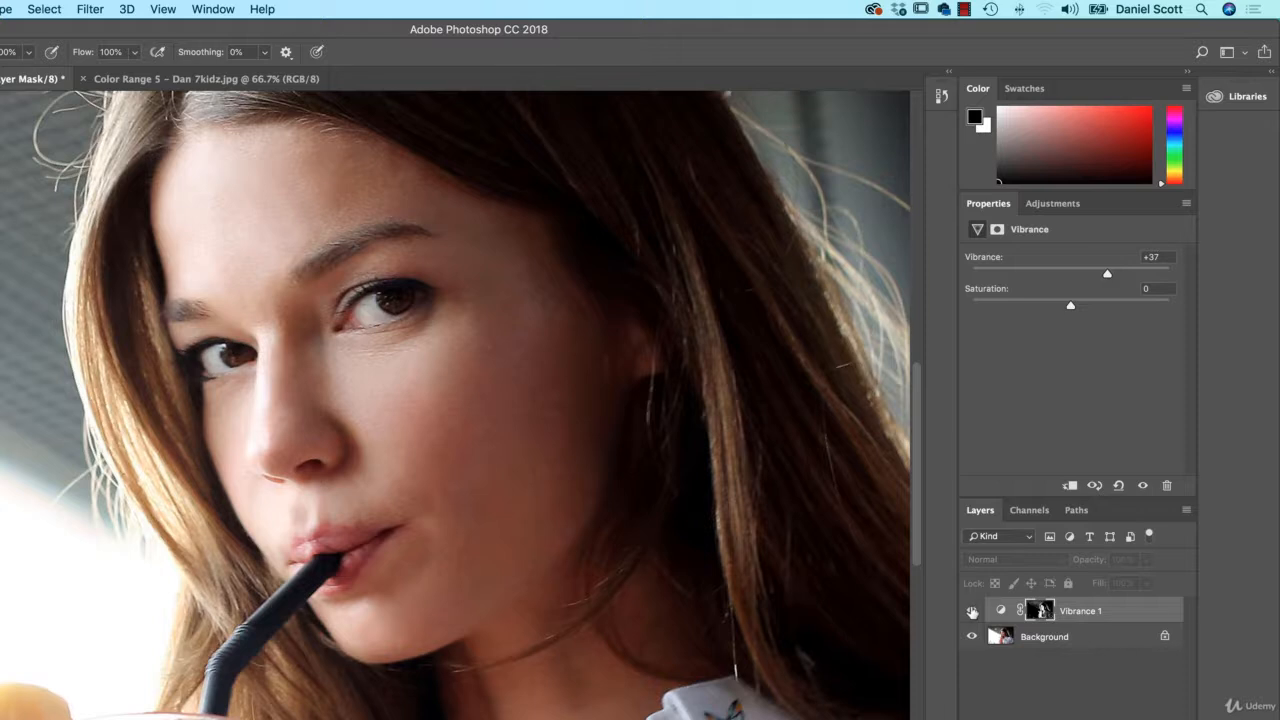
{"action": "left_click", "coordinate": [972, 611]}
{"action": "left_click_drag", "start_coordinate": [1126, 276], "coordinate": [1139, 275]}
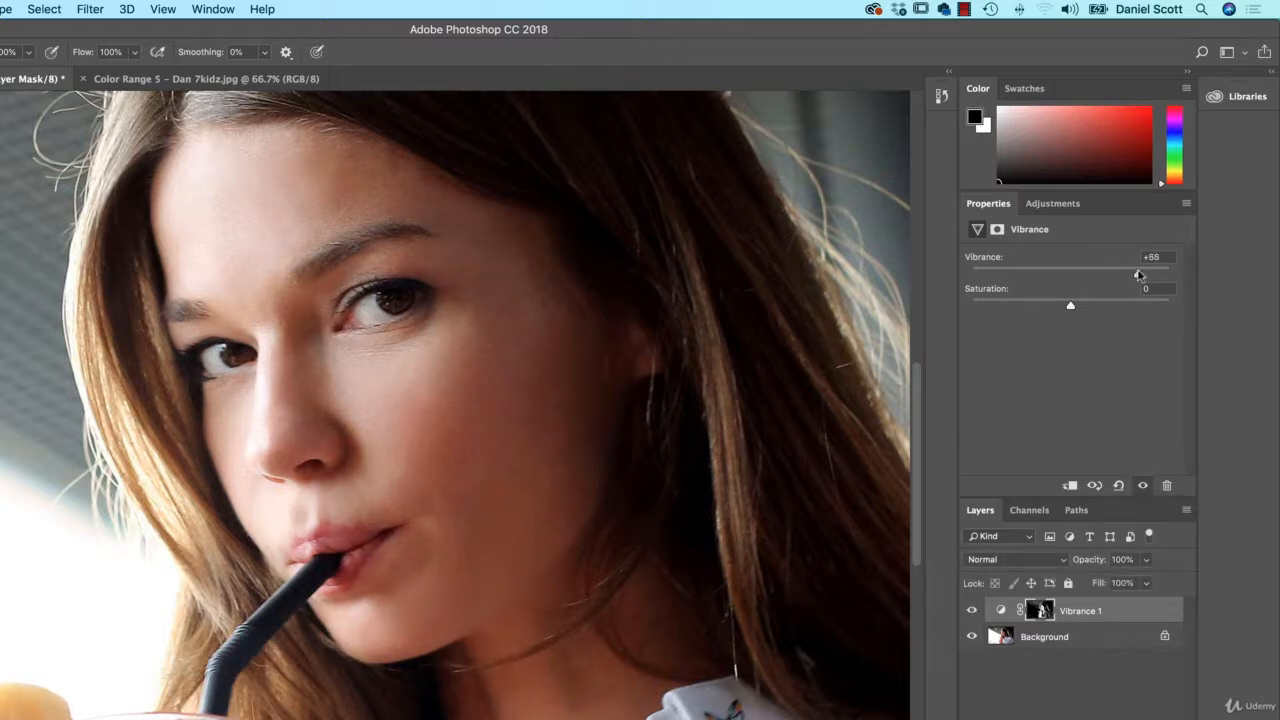
{"action": "left_click", "coordinate": [971, 611]}
{"action": "left_click", "coordinate": [971, 611]}
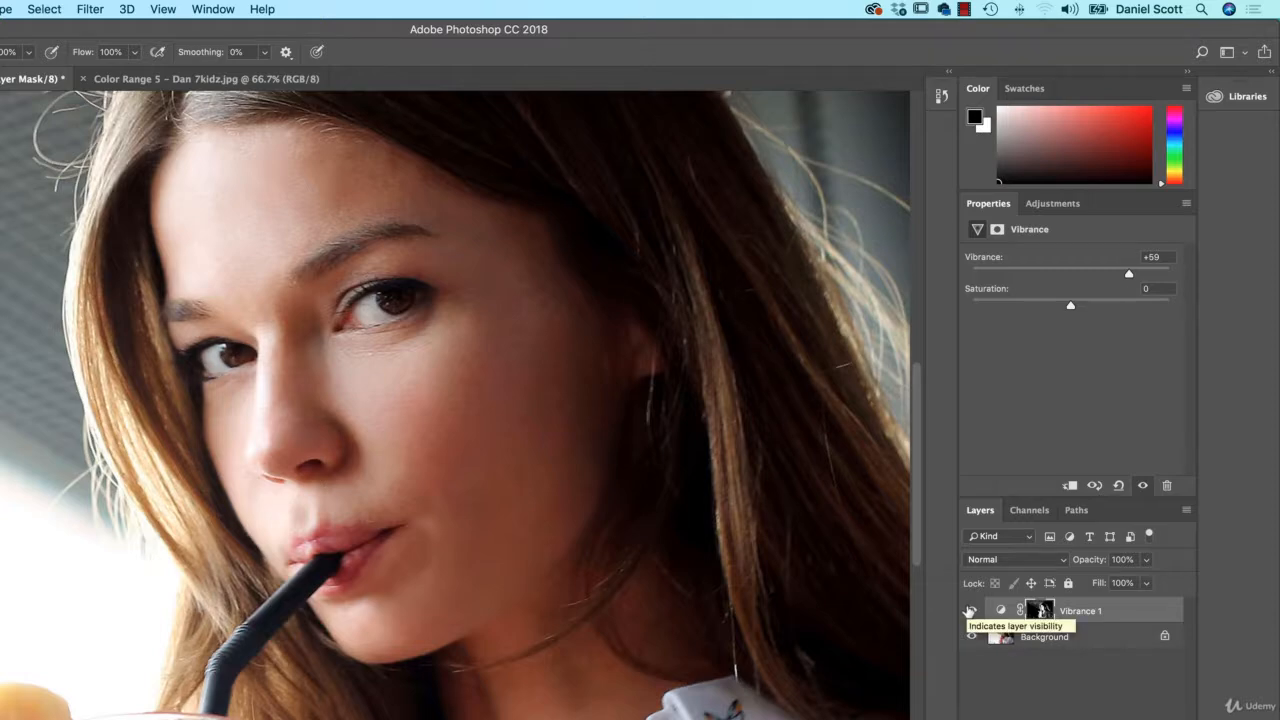
{"action": "key", "text": "super+minus"}
{"action": "key", "text": "super+minus"}
{"action": "key", "text": "super+plus"}
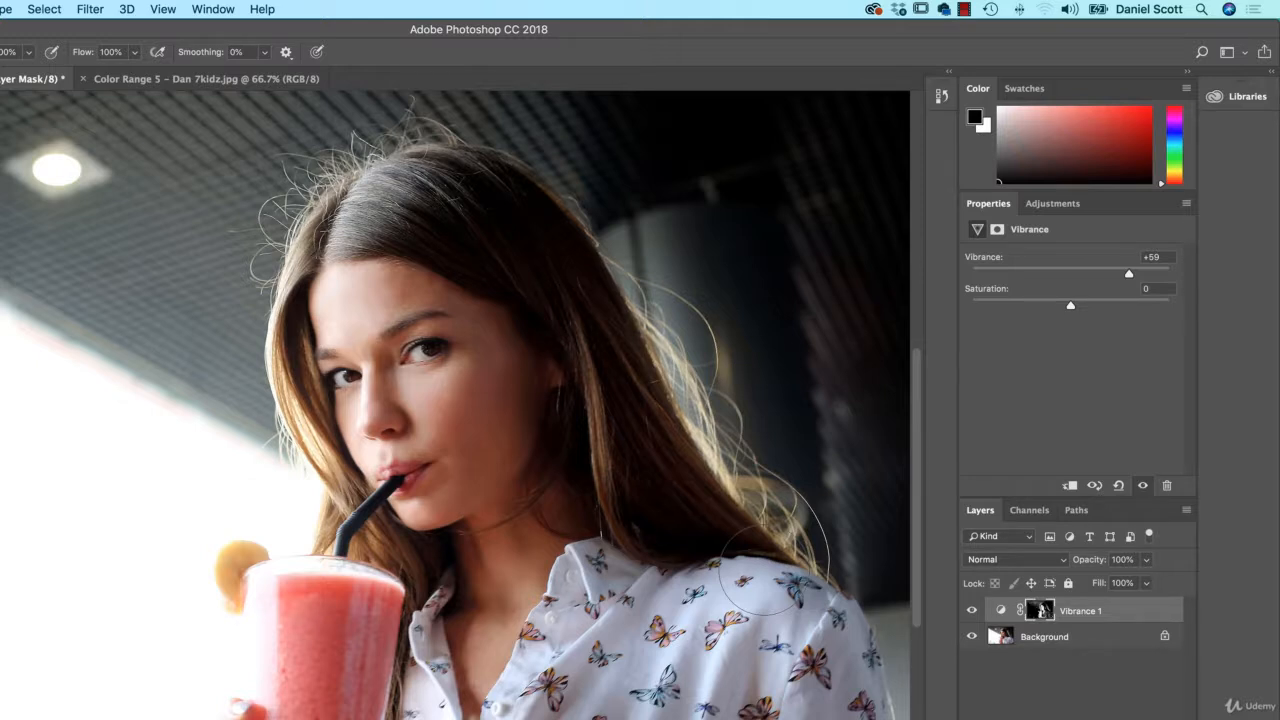
Step: Display the Vibrance layer's mask alone, paint black over everything outside the face and neck, and return to the image
{"action": "left_click", "coordinate": [1040, 615], "text": "alt"}
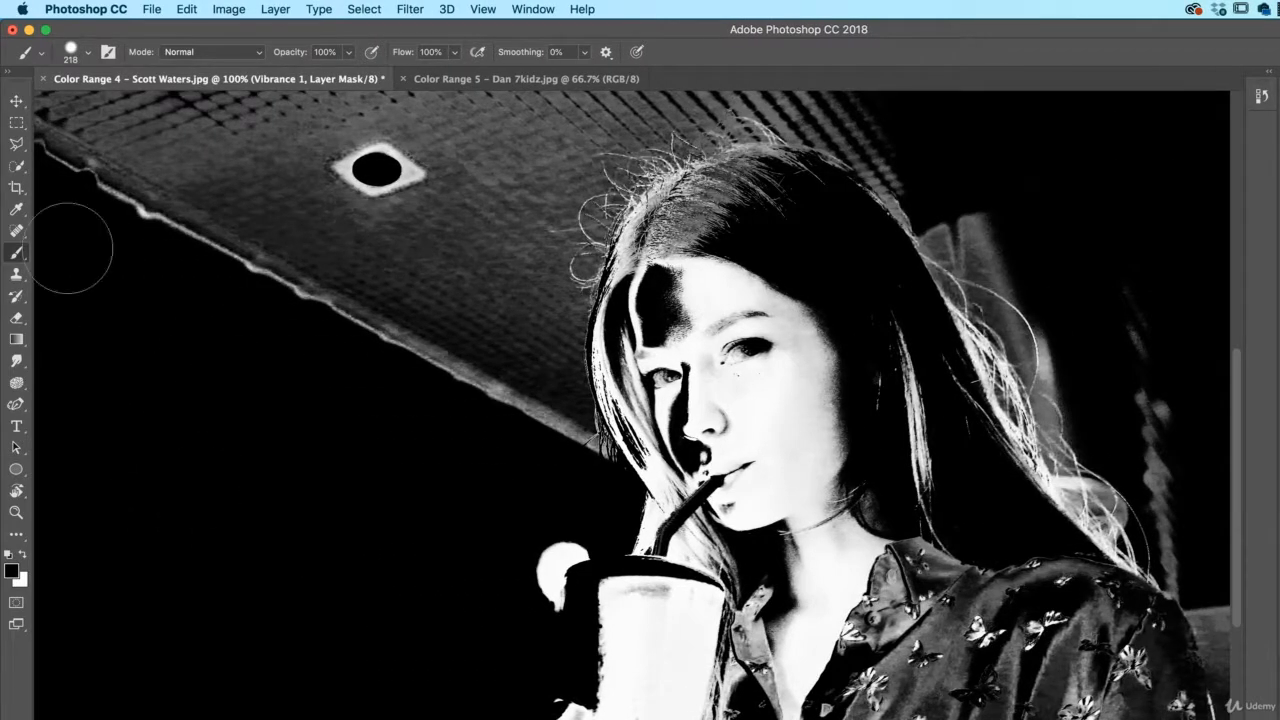
{"action": "mouse_move", "coordinate": [466, 474]}
{"action": "left_mouse_down"}
{"action": "mouse_move", "coordinate": [529, 491]}
{"action": "mouse_move", "coordinate": [466, 487]}
{"action": "mouse_move", "coordinate": [466, 372]}
{"action": "mouse_move", "coordinate": [464, 588]}
{"action": "mouse_move", "coordinate": [452, 570]}
{"action": "left_mouse_up"}
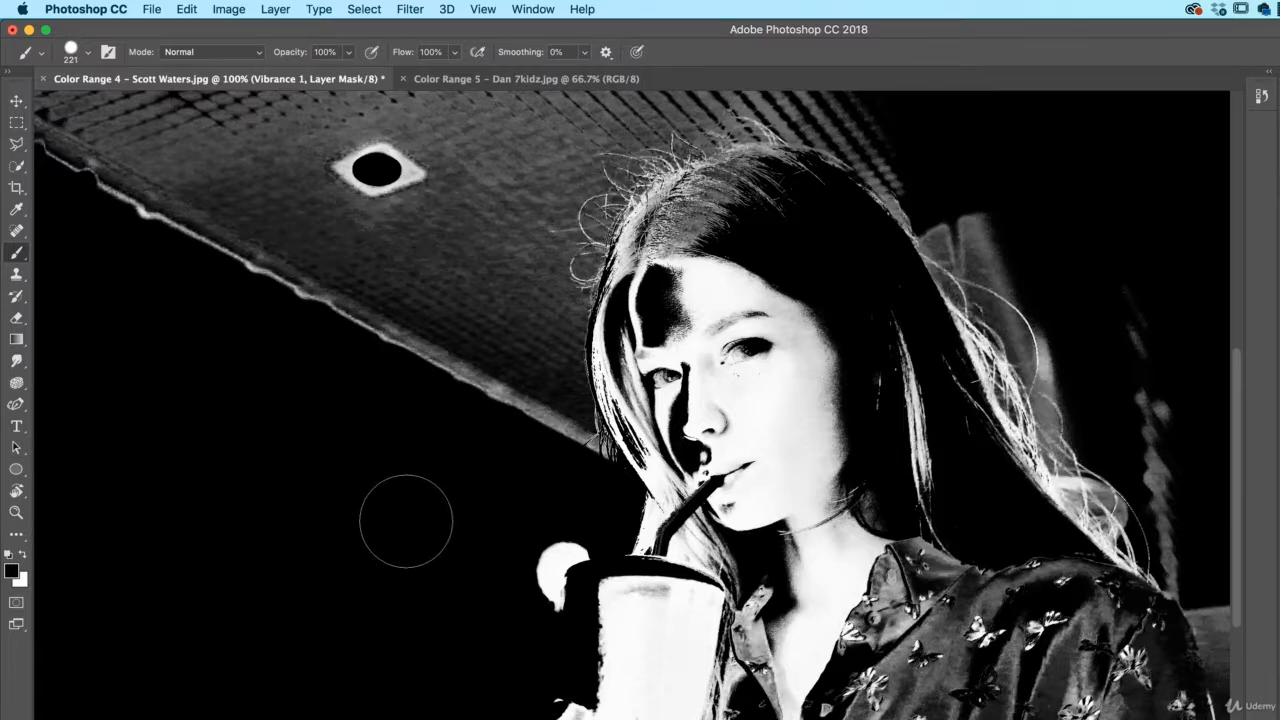
{"action": "mouse_move", "coordinate": [480, 591]}
{"action": "left_mouse_down"}
{"action": "mouse_move", "coordinate": [543, 586]}
{"action": "mouse_move", "coordinate": [510, 610]}
{"action": "mouse_move", "coordinate": [522, 625]}
{"action": "mouse_move", "coordinate": [567, 628]}
{"action": "left_mouse_up"}
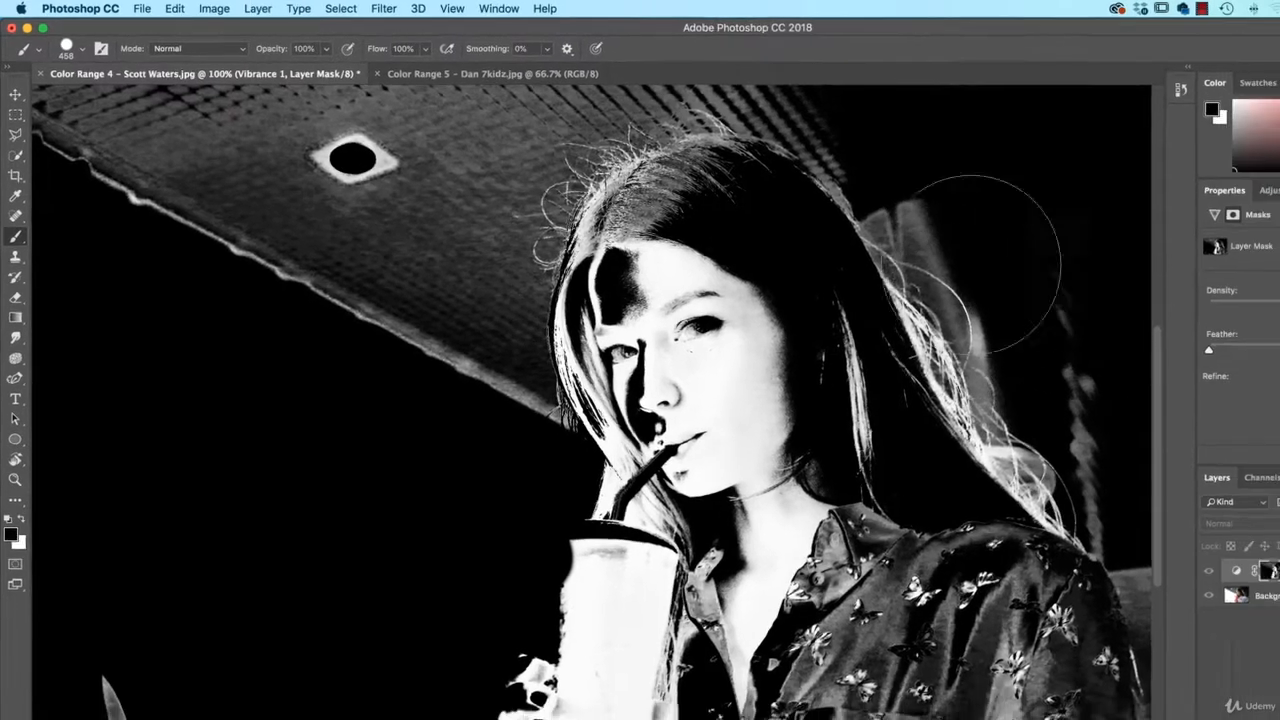
{"action": "mouse_move", "coordinate": [1037, 287]}
{"action": "left_mouse_down"}
{"action": "mouse_move", "coordinate": [940, 260]}
{"action": "mouse_move", "coordinate": [1036, 719]}
{"action": "mouse_move", "coordinate": [1127, 388]}
{"action": "left_mouse_up"}
{"action": "mouse_move", "coordinate": [901, 310]}
{"action": "left_mouse_down"}
{"action": "mouse_move", "coordinate": [846, 571]}
{"action": "mouse_move", "coordinate": [771, 471]}
{"action": "mouse_move", "coordinate": [777, 457]}
{"action": "mouse_move", "coordinate": [712, 606]}
{"action": "mouse_move", "coordinate": [545, 600]}
{"action": "mouse_move", "coordinate": [531, 623]}
{"action": "mouse_move", "coordinate": [380, 580]}
{"action": "mouse_move", "coordinate": [100, 635]}
{"action": "mouse_move", "coordinate": [475, 555]}
{"action": "mouse_move", "coordinate": [526, 606]}
{"action": "mouse_move", "coordinate": [540, 530]}
{"action": "mouse_move", "coordinate": [497, 443]}
{"action": "mouse_move", "coordinate": [452, 419]}
{"action": "mouse_move", "coordinate": [415, 342]}
{"action": "mouse_move", "coordinate": [451, 364]}
{"action": "mouse_move", "coordinate": [434, 357]}
{"action": "mouse_move", "coordinate": [443, 371]}
{"action": "mouse_move", "coordinate": [440, 326]}
{"action": "mouse_move", "coordinate": [396, 262]}
{"action": "mouse_move", "coordinate": [137, 43]}
{"action": "mouse_move", "coordinate": [4, 123]}
{"action": "left_mouse_up"}
{"action": "key", "text": "super+minus"}
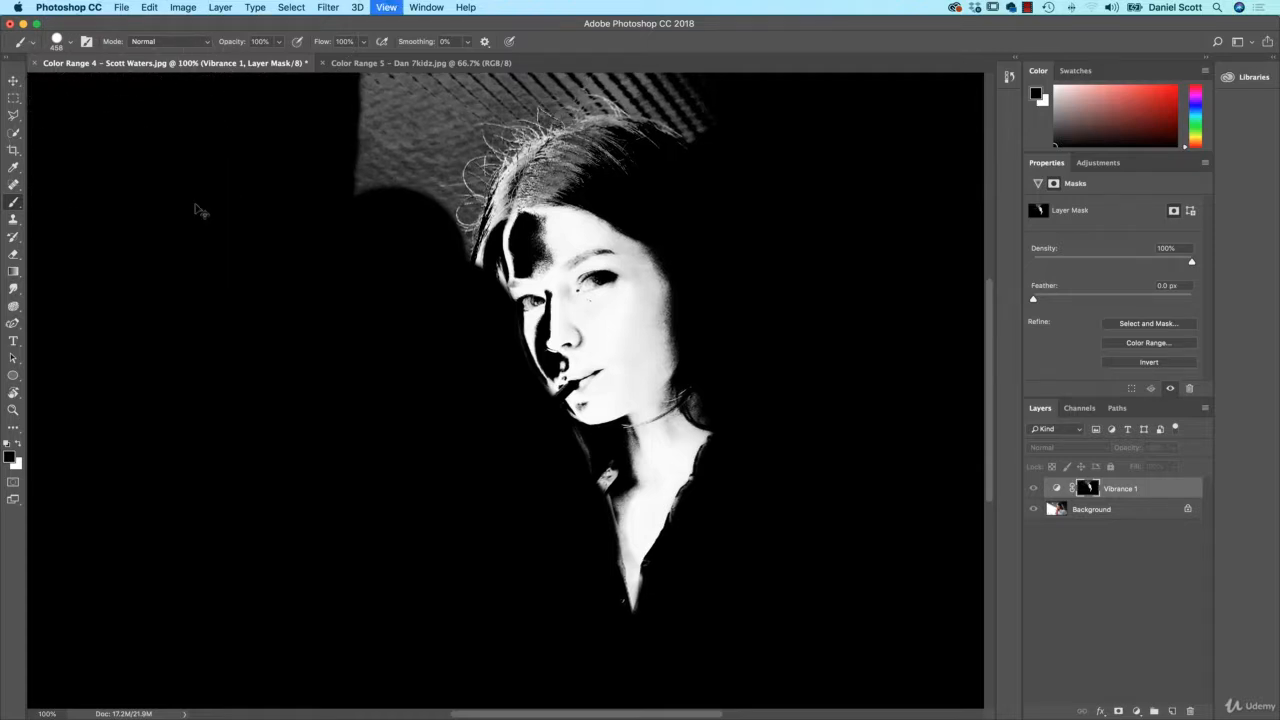
{"action": "mouse_move", "coordinate": [356, 234]}
{"action": "left_mouse_down"}
{"action": "mouse_move", "coordinate": [387, 241]}
{"action": "mouse_move", "coordinate": [421, 210]}
{"action": "mouse_move", "coordinate": [422, 255]}
{"action": "mouse_move", "coordinate": [448, 280]}
{"action": "mouse_move", "coordinate": [483, 206]}
{"action": "mouse_move", "coordinate": [565, 197]}
{"action": "mouse_move", "coordinate": [683, 216]}
{"action": "mouse_move", "coordinate": [522, 161]}
{"action": "mouse_move", "coordinate": [570, 212]}
{"action": "mouse_move", "coordinate": [453, 204]}
{"action": "left_mouse_up"}
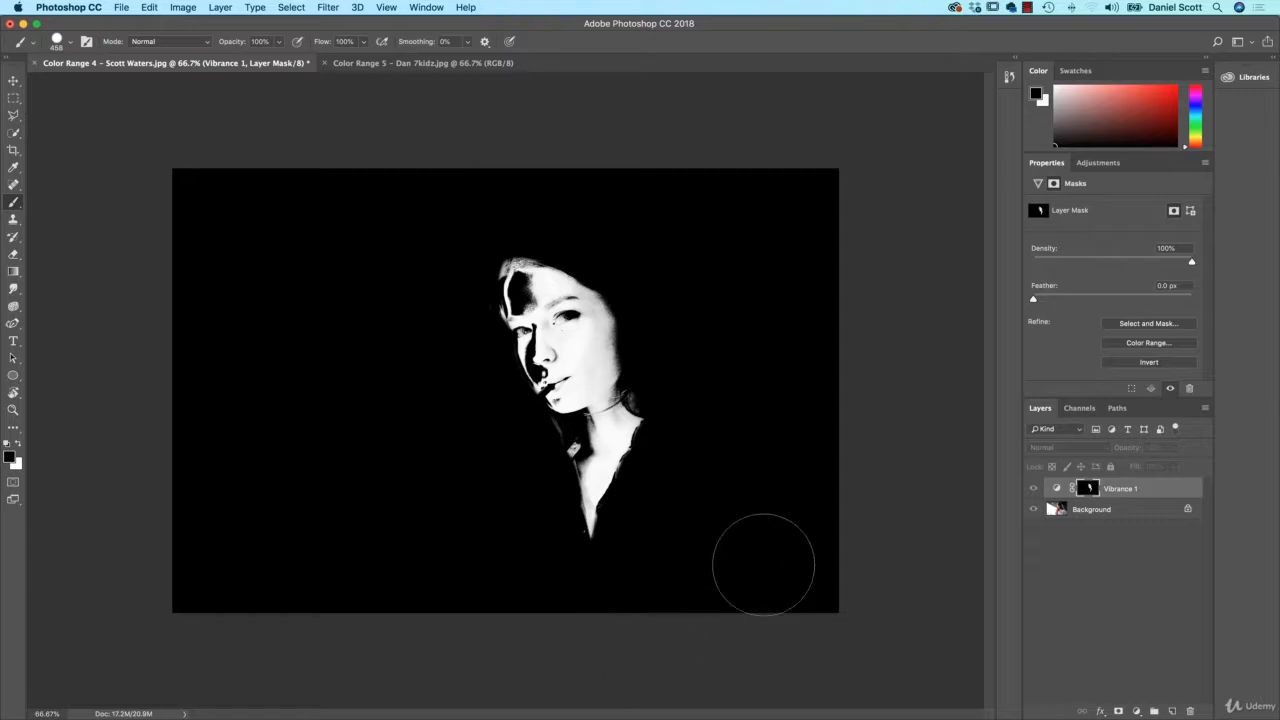
{"action": "mouse_move", "coordinate": [712, 354]}
{"action": "left_mouse_down"}
{"action": "mouse_move", "coordinate": [639, 366]}
{"action": "mouse_move", "coordinate": [640, 388]}
{"action": "mouse_move", "coordinate": [531, 480]}
{"action": "left_mouse_up"}
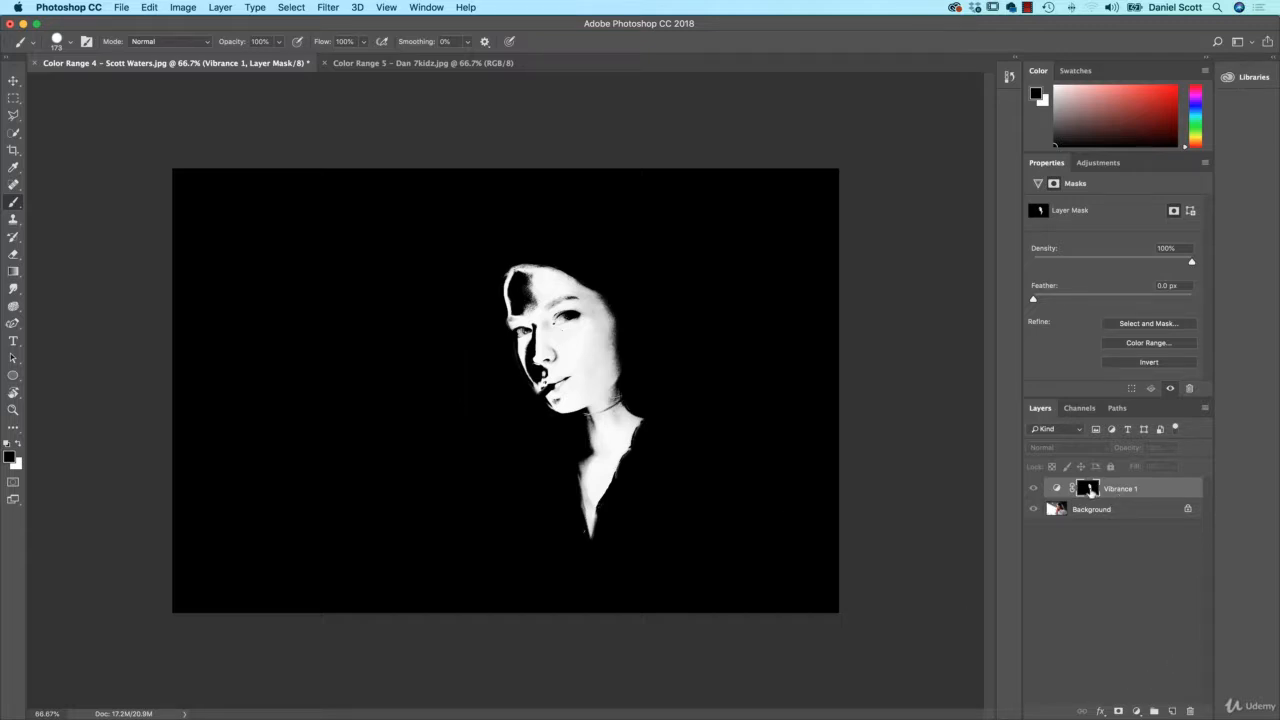
{"action": "left_click", "coordinate": [1088, 489], "text": "alt"}
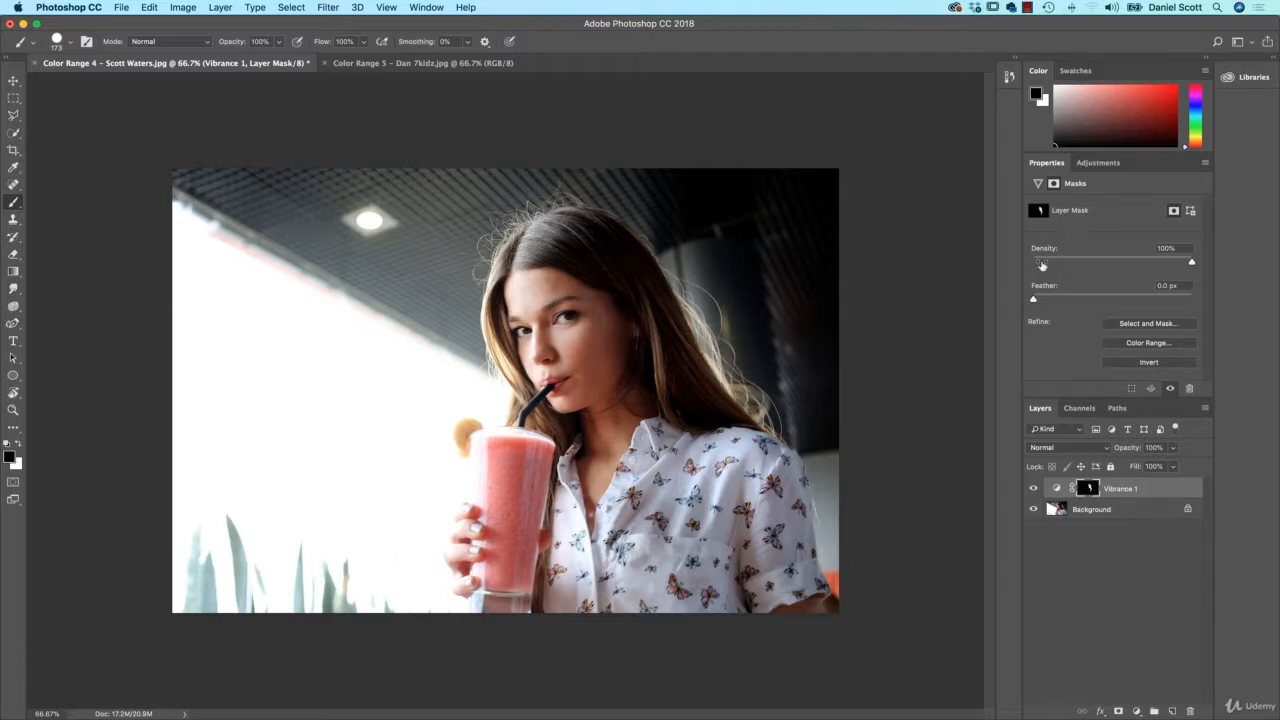
Step: Test the Vibrance layer's saturation at +100 and settle on -3
{"action": "left_click", "coordinate": [1124, 491]}
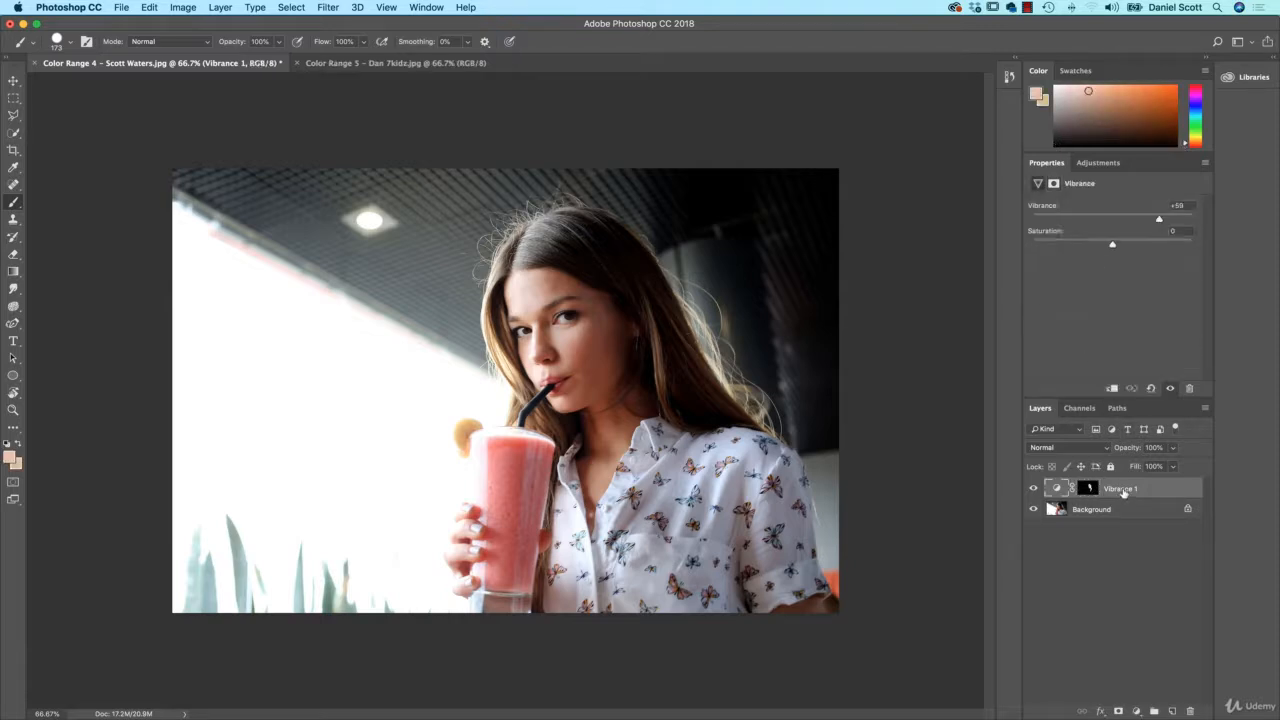
{"action": "left_click_drag", "start_coordinate": [1122, 247], "coordinate": [1194, 246]}
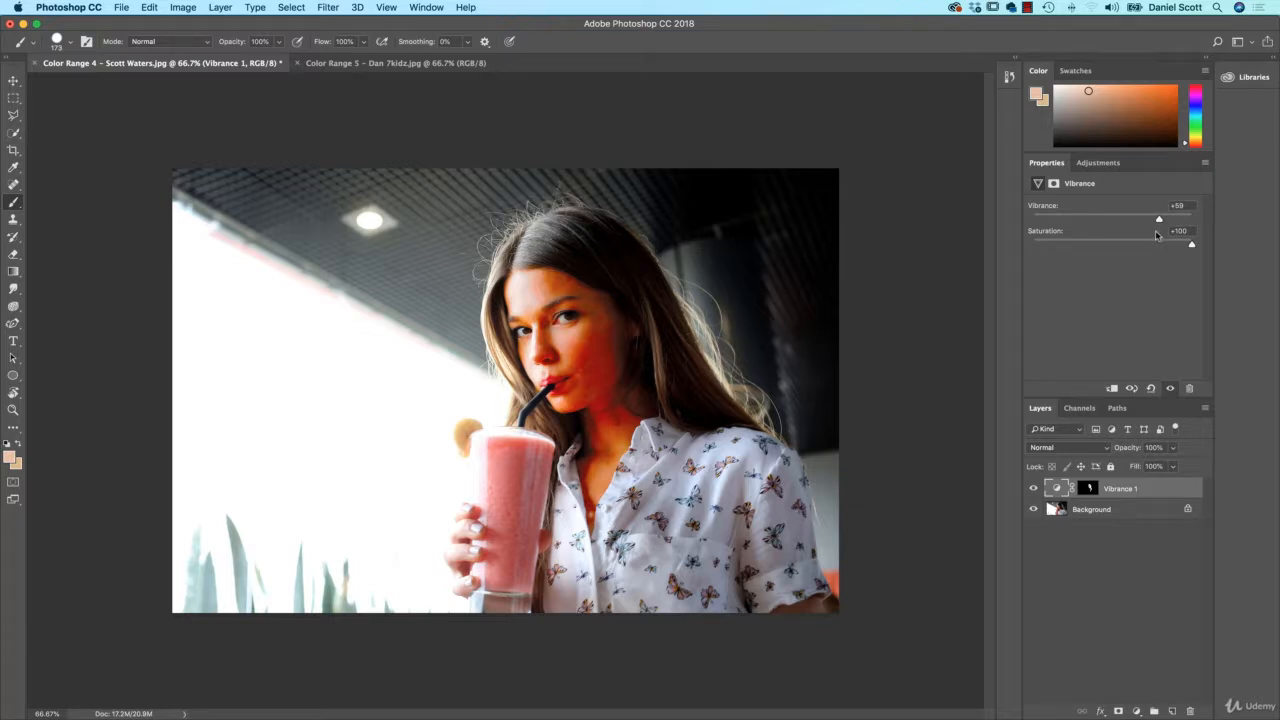
{"action": "left_click", "coordinate": [1110, 247]}
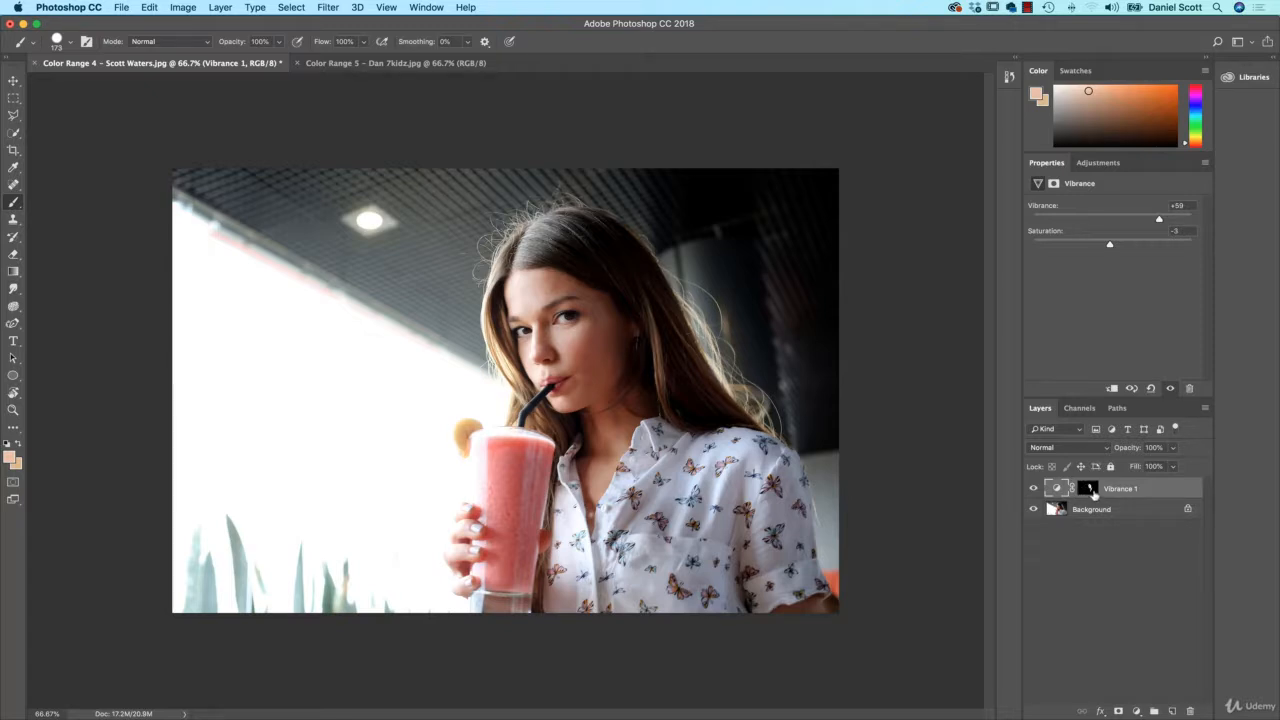
Step: Load the Vibrance layer's mask as a selection
{"action": "left_click", "coordinate": [294, 8]}
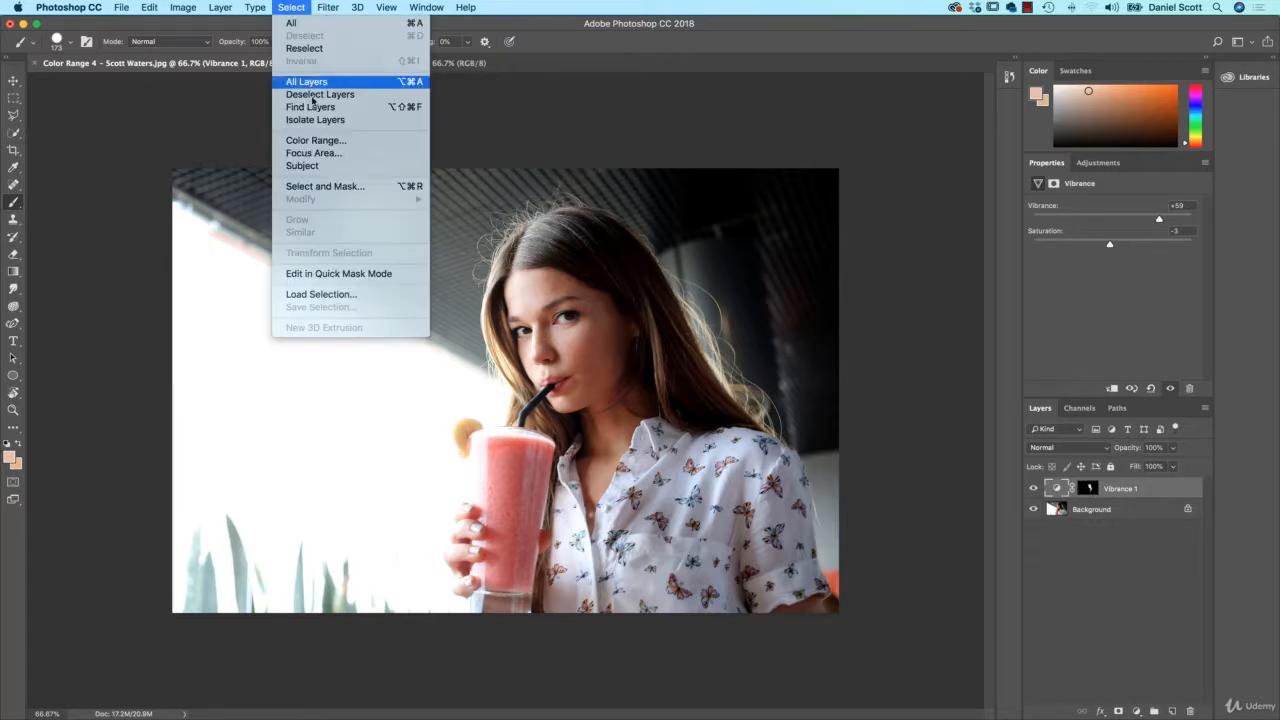
{"action": "left_click", "coordinate": [291, 7]}
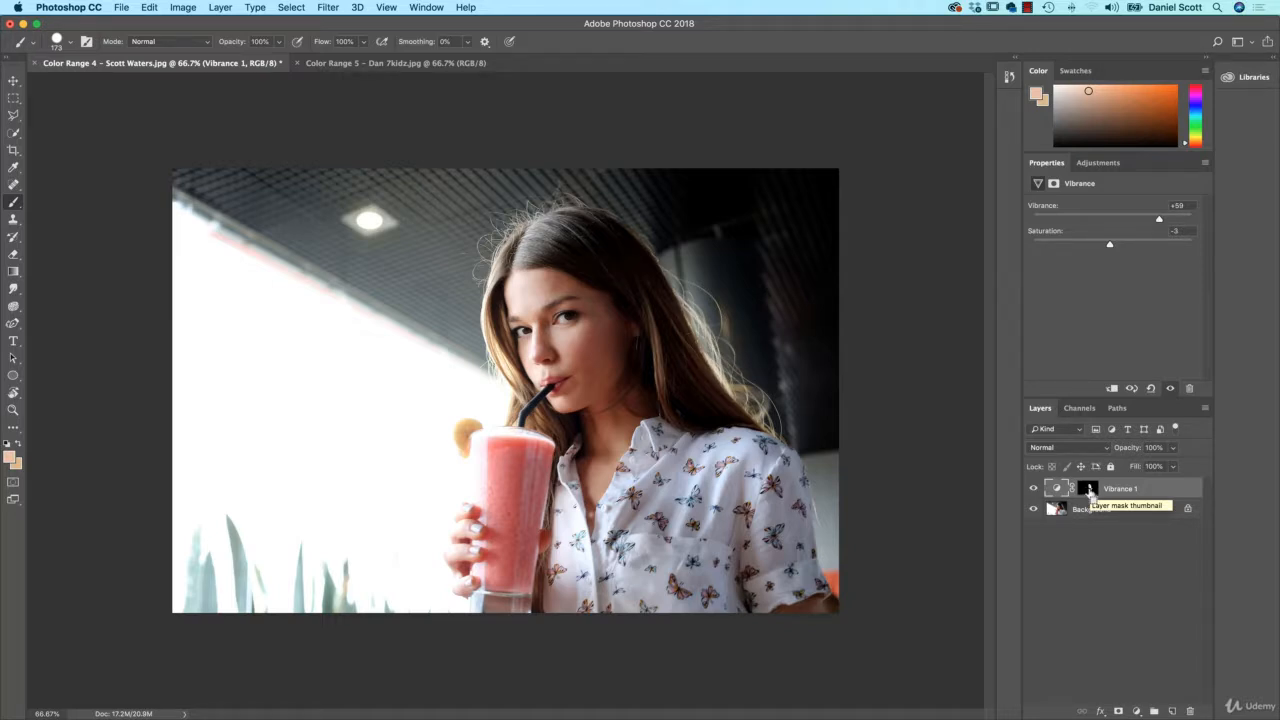
{"action": "left_click", "coordinate": [1088, 490], "text": "super"}
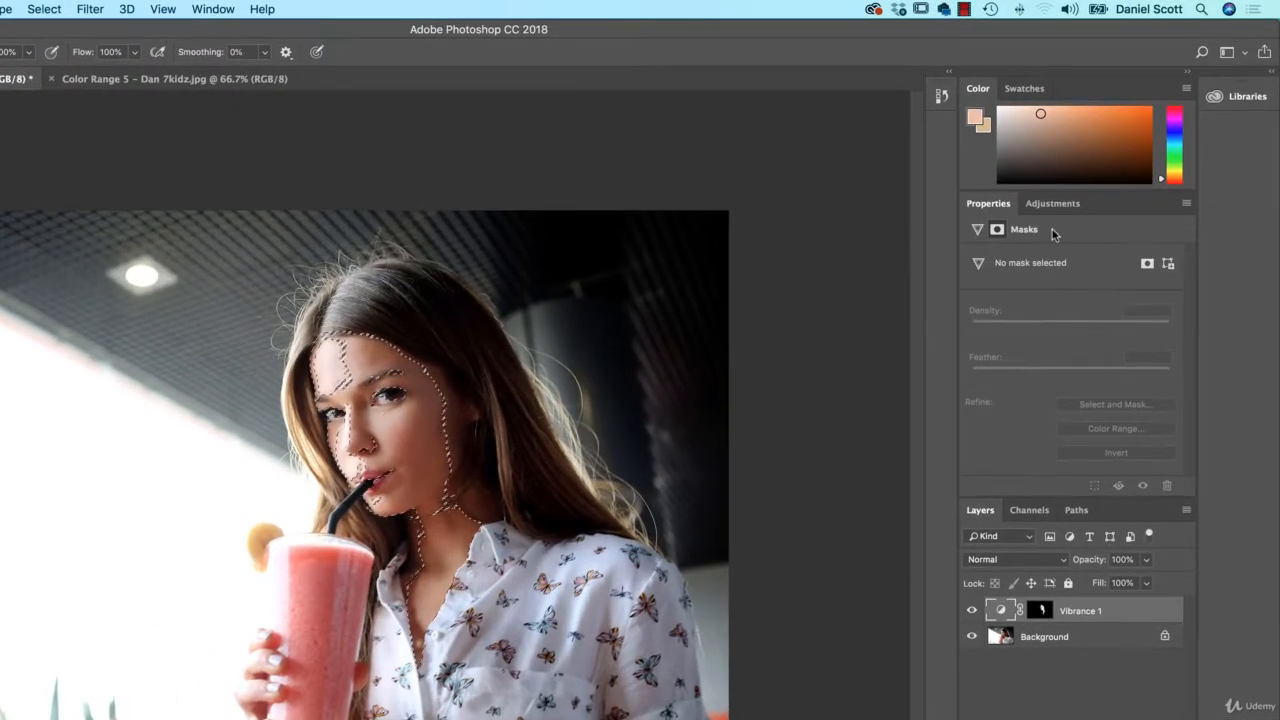
Step: Add a Hue/Saturation adjustment layer masked by the skin selection and colorize it with Hue 33 and Saturation 100
{"action": "left_click", "coordinate": [1062, 194]}
{"action": "left_click", "coordinate": [997, 263]}
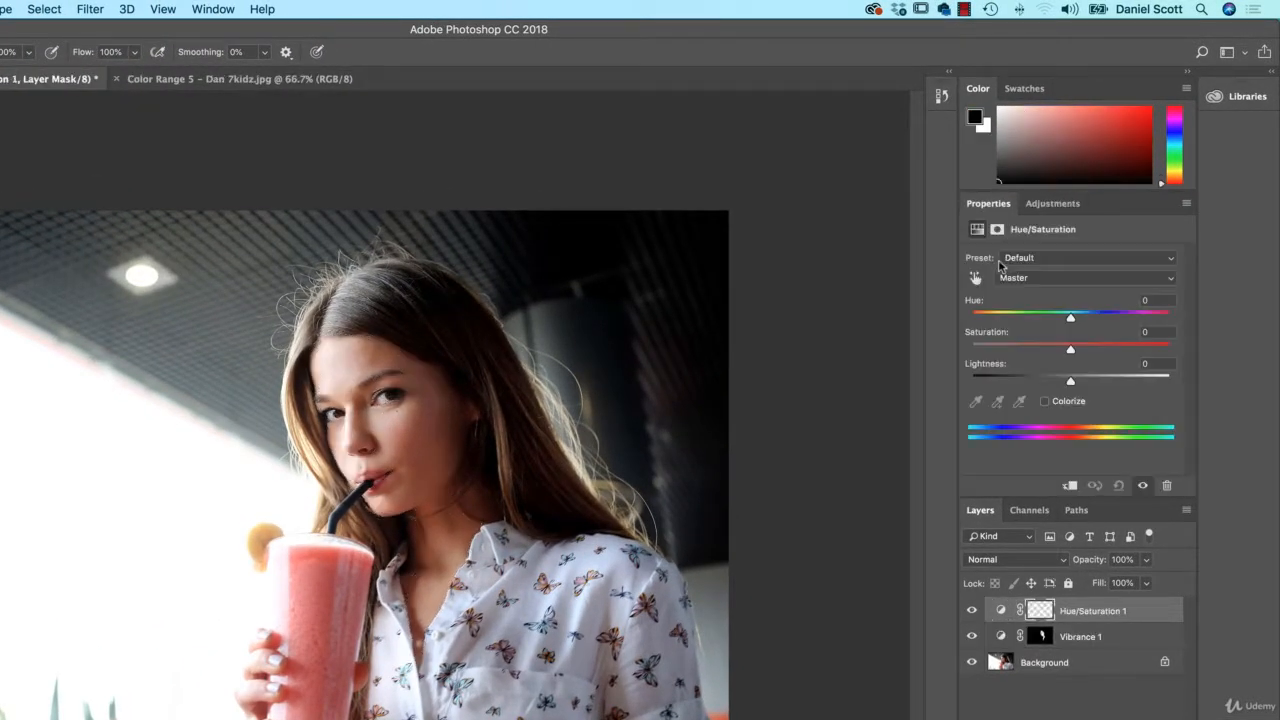
{"action": "left_click", "coordinate": [1057, 405]}
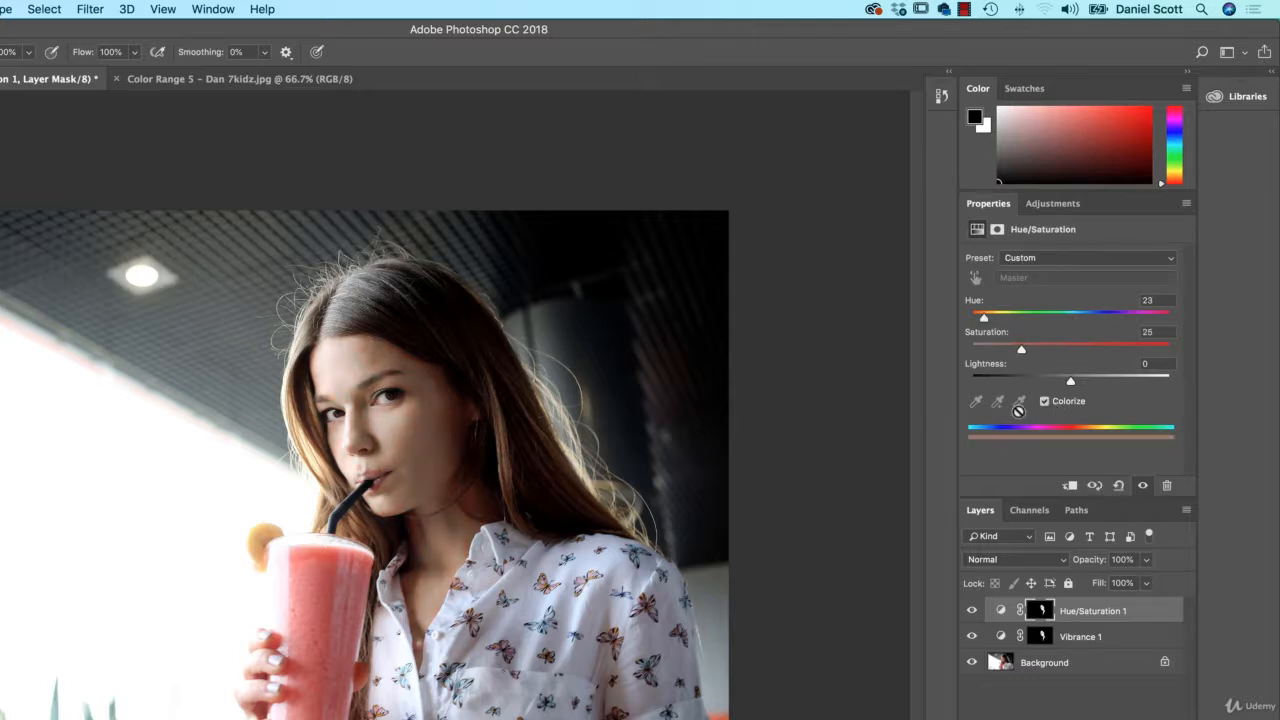
{"action": "left_click_drag", "start_coordinate": [1022, 349], "coordinate": [1170, 349]}
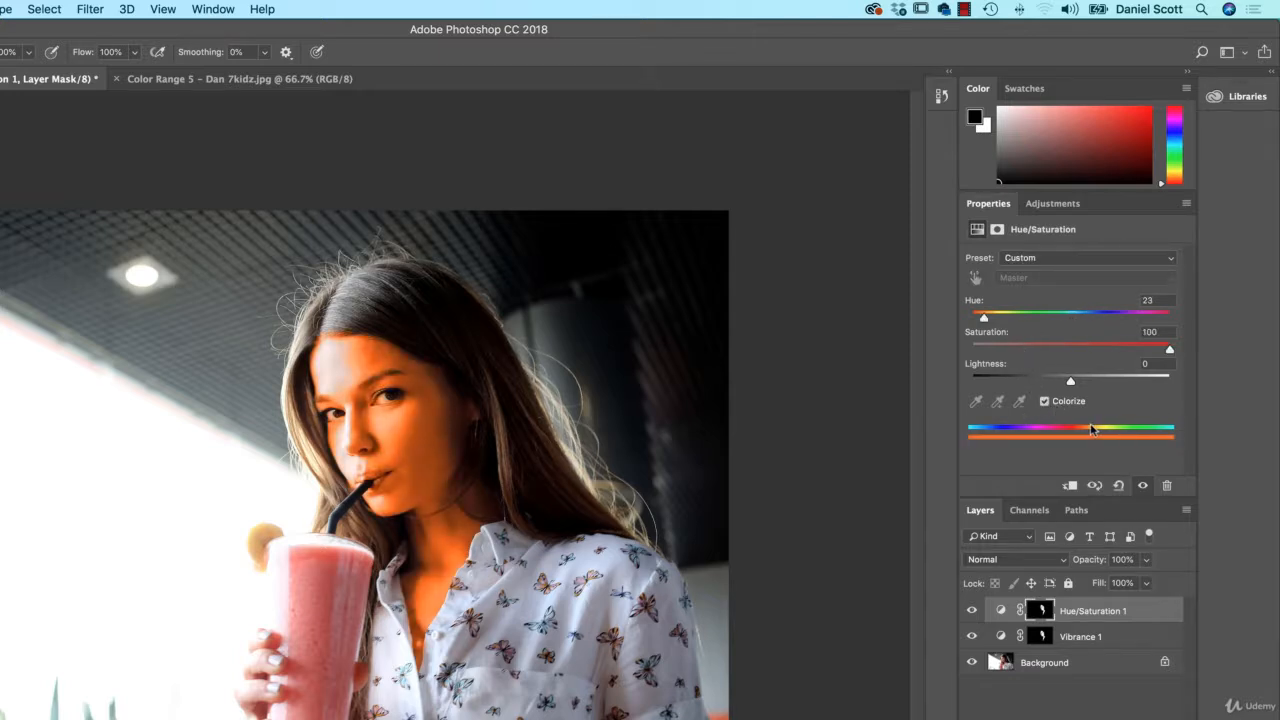
{"action": "mouse_move", "coordinate": [984, 319]}
{"action": "left_mouse_down"}
{"action": "mouse_move", "coordinate": [1123, 320]}
{"action": "mouse_move", "coordinate": [976, 320]}
{"action": "mouse_move", "coordinate": [1002, 322]}
{"action": "mouse_move", "coordinate": [990, 322]}
{"action": "left_mouse_up"}
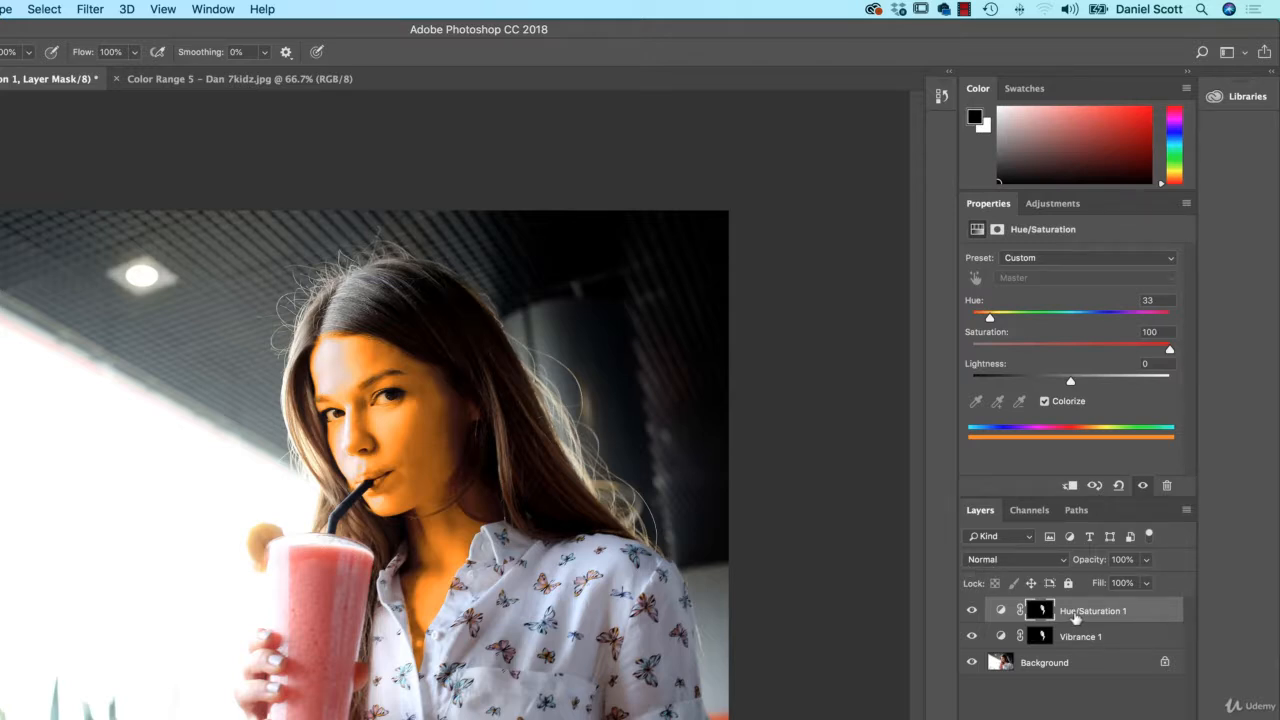
Step: Blend the Hue/Saturation layer with Soft Light and reduce its Saturation to 32
{"action": "left_click", "coordinate": [990, 561]}
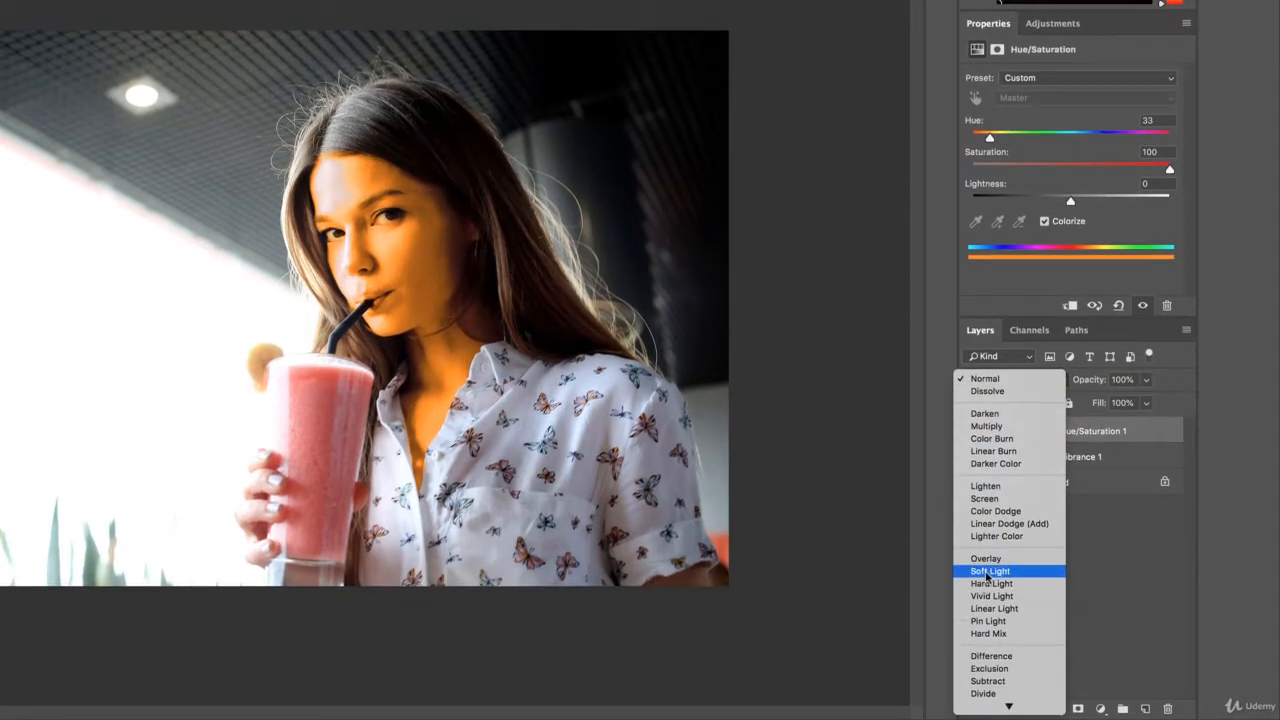
{"action": "left_click", "coordinate": [977, 573]}
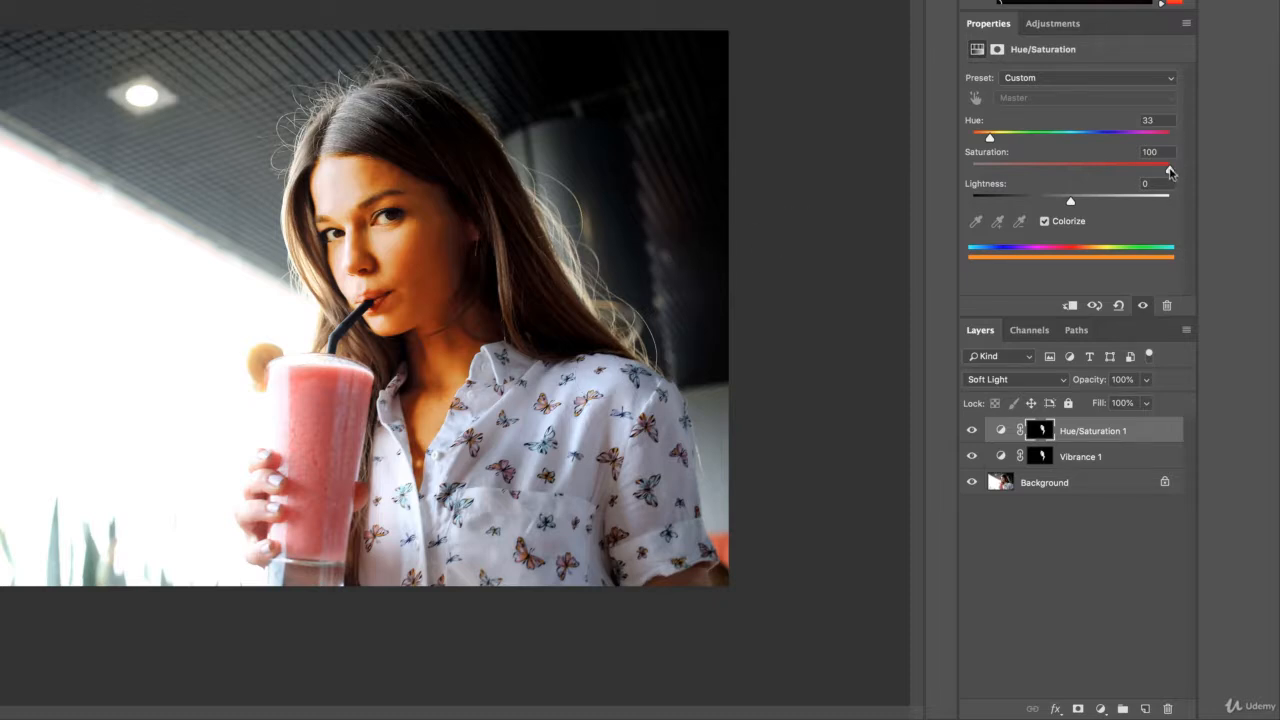
{"action": "left_click_drag", "start_coordinate": [1170, 169], "coordinate": [1036, 174]}
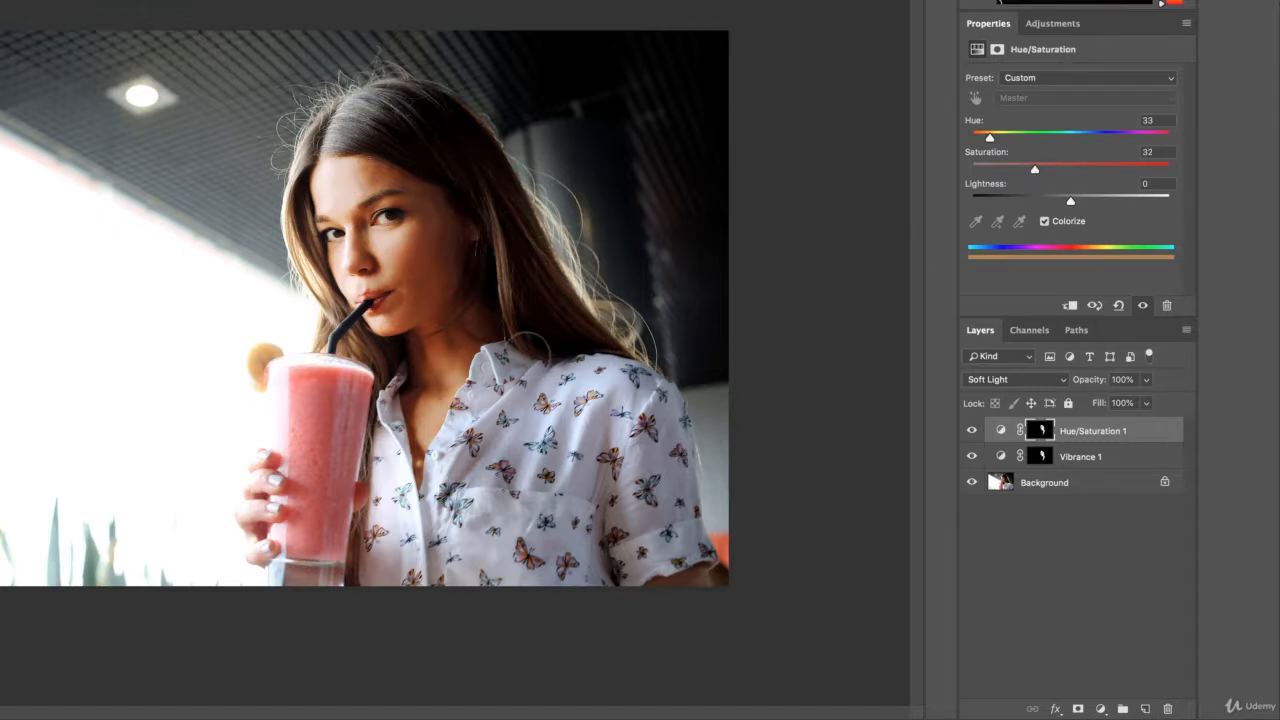
Step: Set the Hue/Saturation layer's opacity to 38%, comparing the face with each adjustment layer hidden and shown
{"action": "key", "text": "super+plus"}
{"action": "key", "text": "super+plus"}
{"action": "key", "text": "super+plus"}
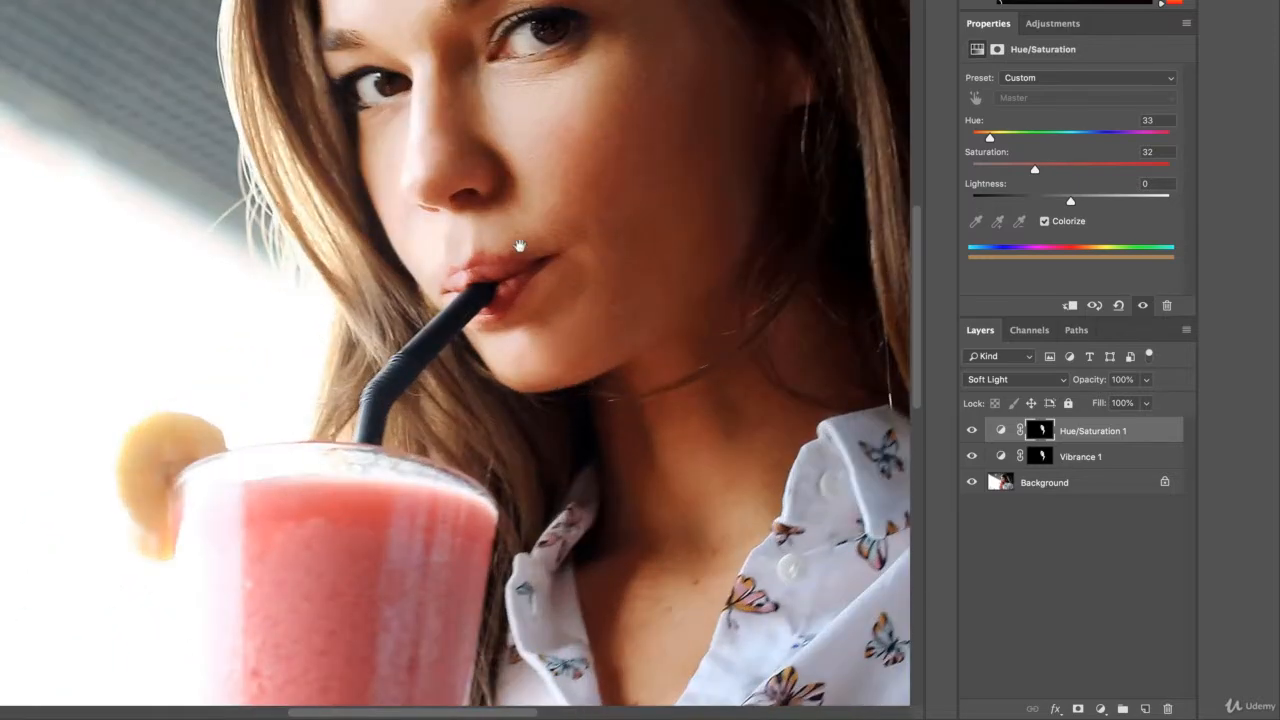
{"action": "left_click_drag", "start_coordinate": [519, 245], "coordinate": [386, 340]}
{"action": "left_click", "coordinate": [971, 432]}
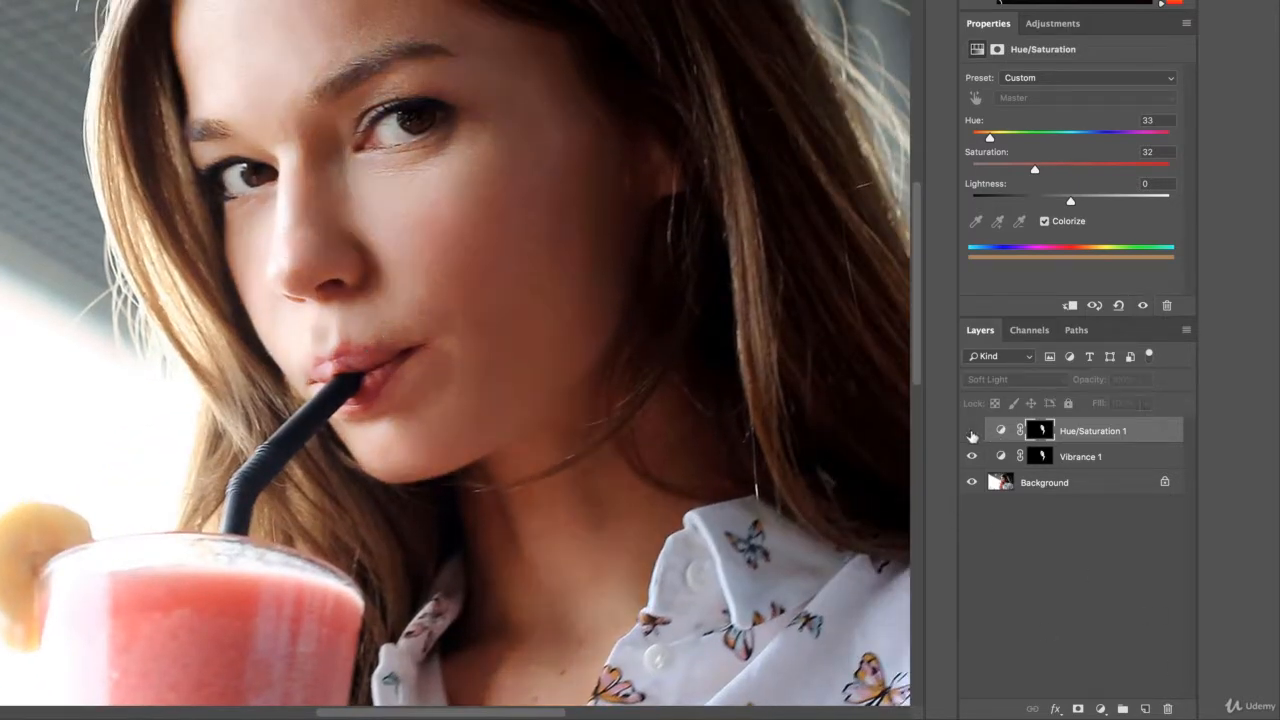
{"action": "left_click", "coordinate": [971, 432]}
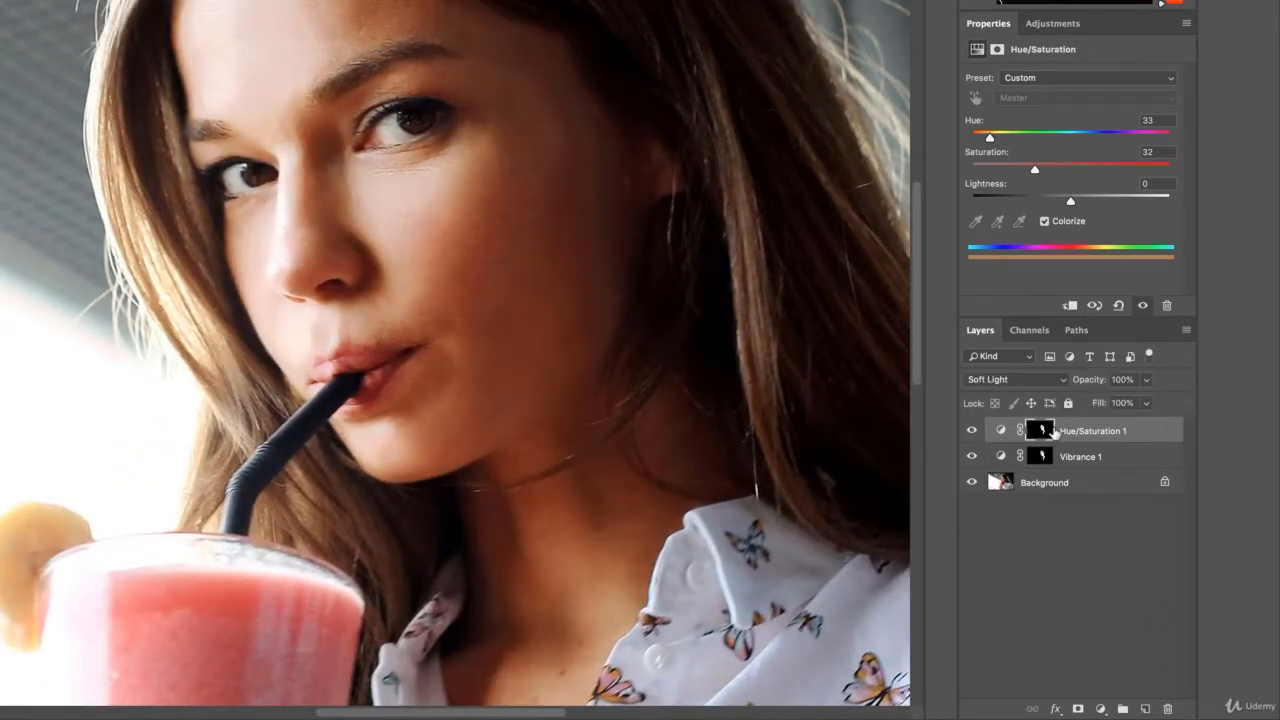
{"action": "left_click", "coordinate": [1146, 379]}
{"action": "left_click_drag", "start_coordinate": [1149, 400], "coordinate": [1101, 408]}
{"action": "left_click", "coordinate": [1062, 511]}
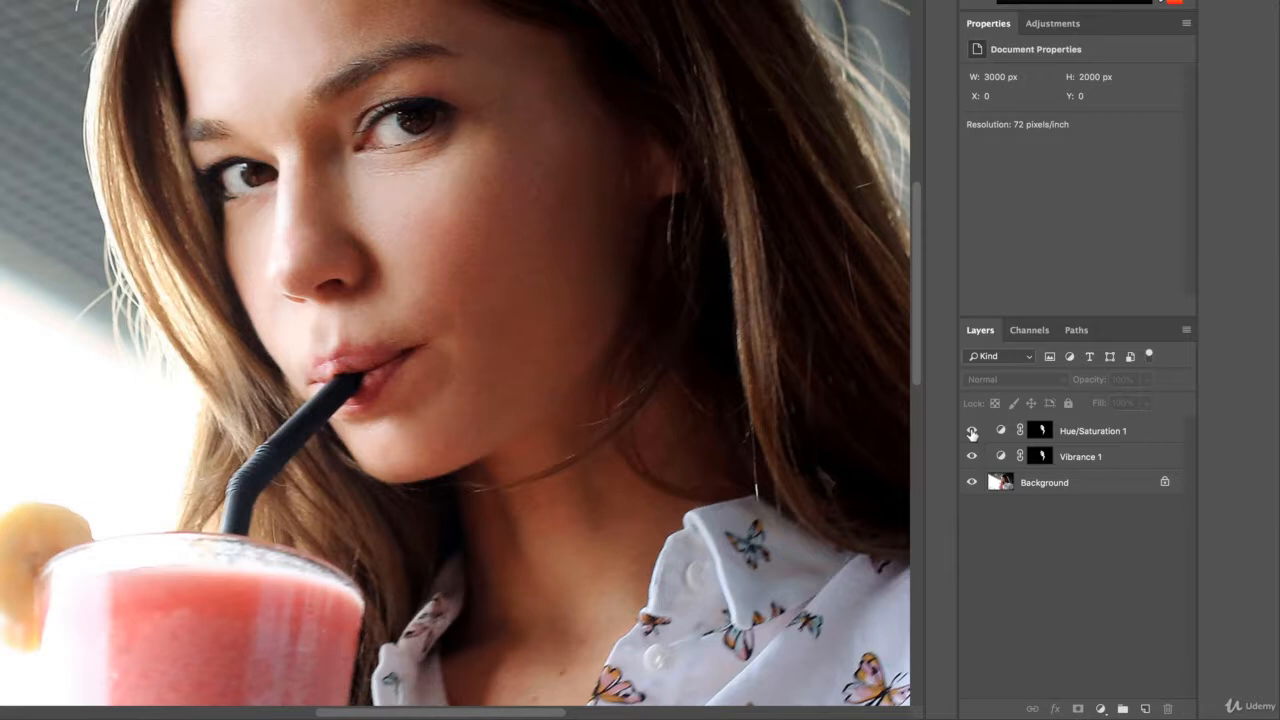
{"action": "left_click", "coordinate": [971, 456]}
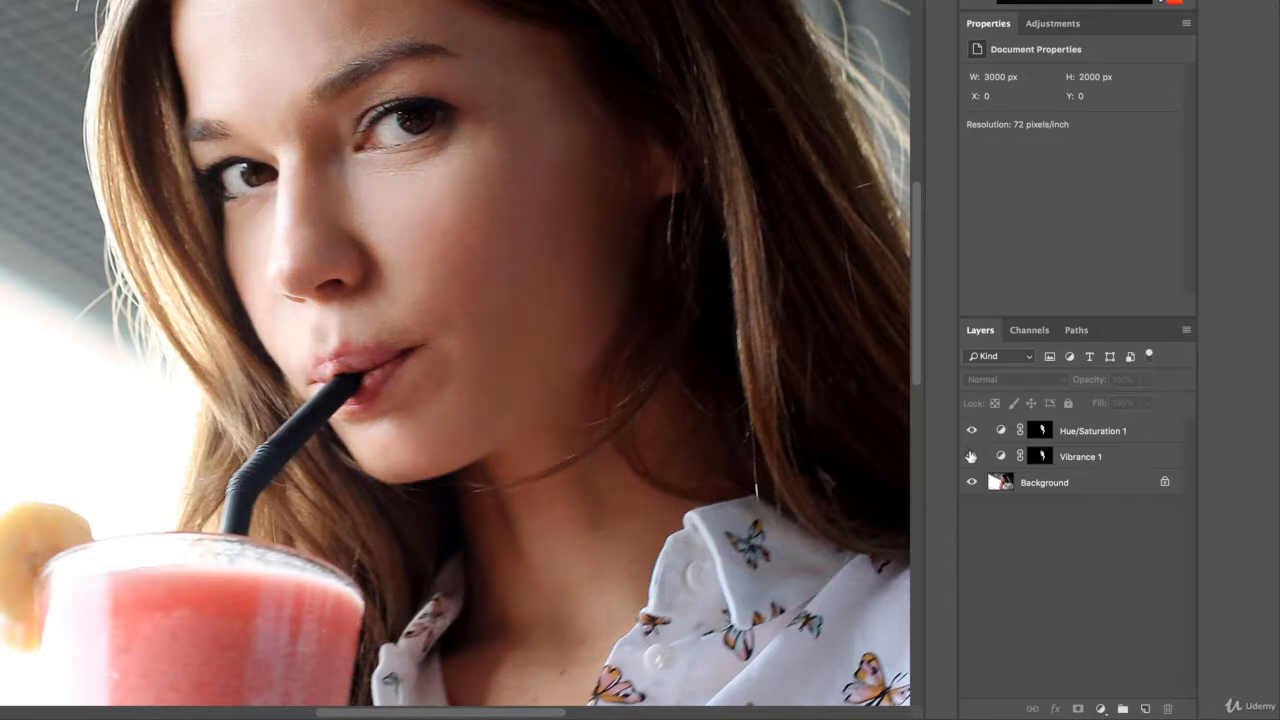
{"action": "left_click", "coordinate": [971, 456]}
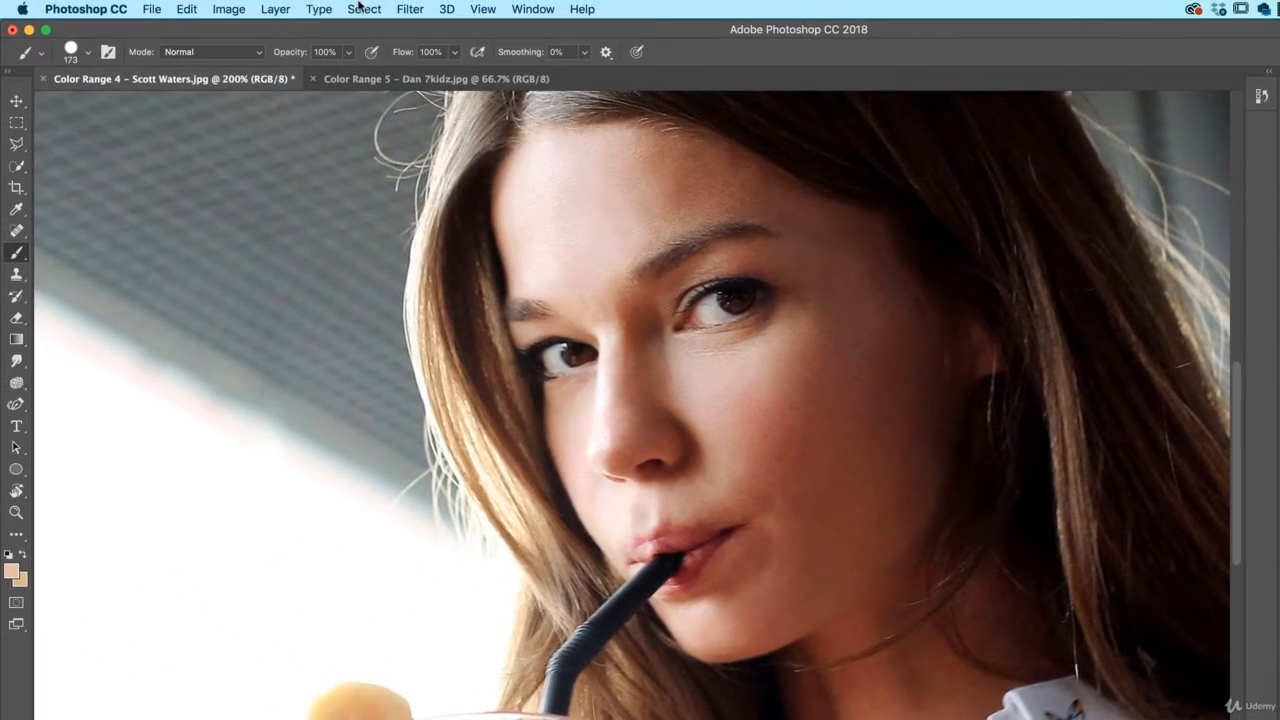
{"action": "left_click", "coordinate": [363, 9]}
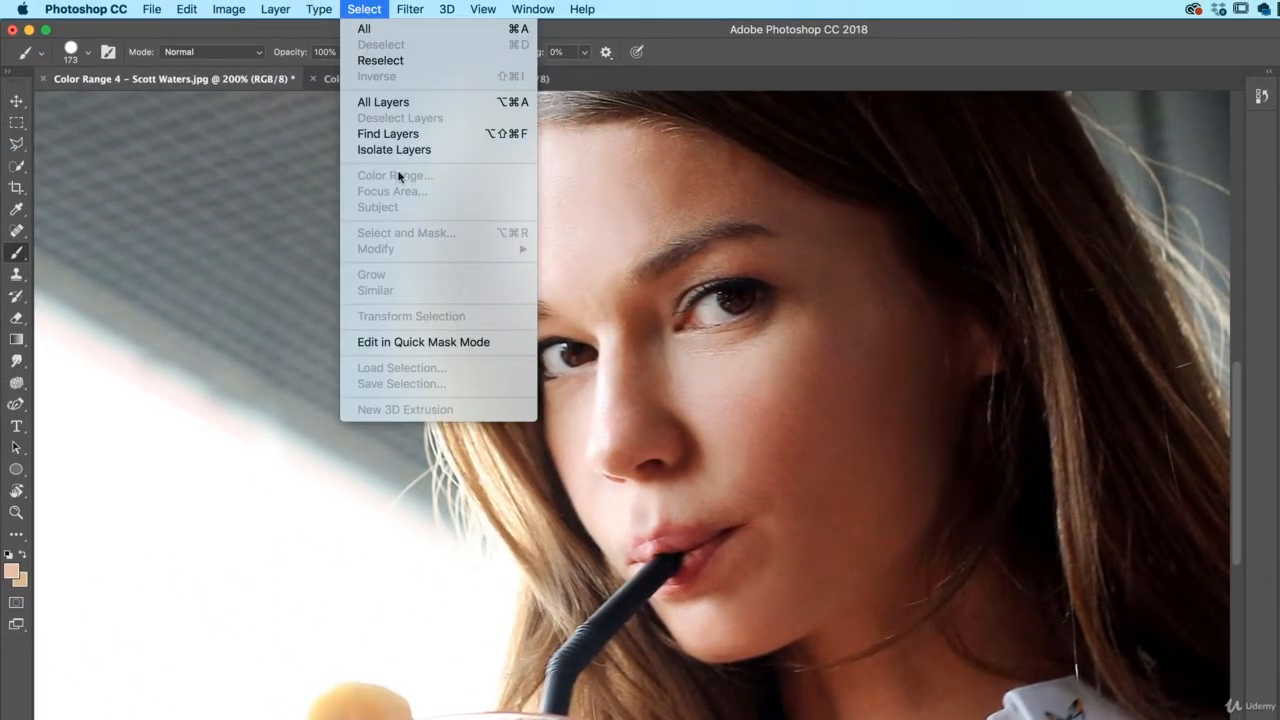
{"action": "left_click", "coordinate": [373, 9]}
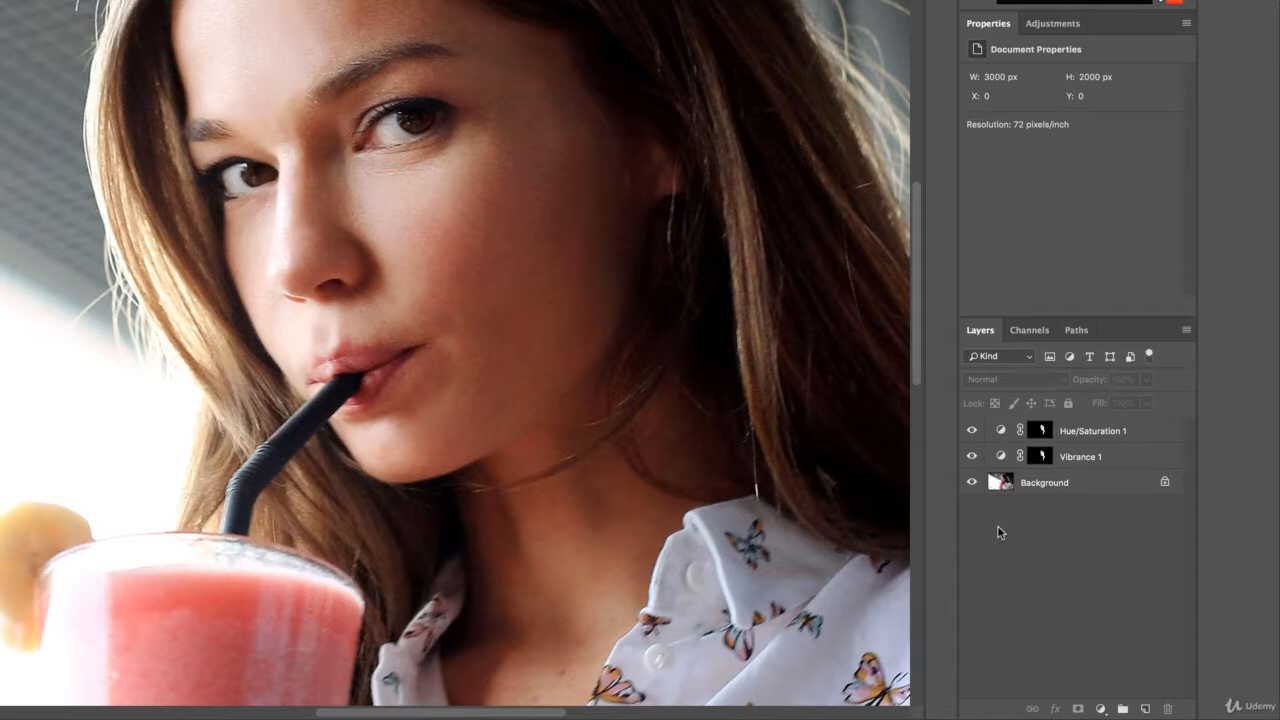
Step: Inspect the Hue/Saturation layer's mask on its own, return to the image, load the mask as a selection, and deselect it
{"action": "left_click", "coordinate": [1041, 432], "text": "alt"}
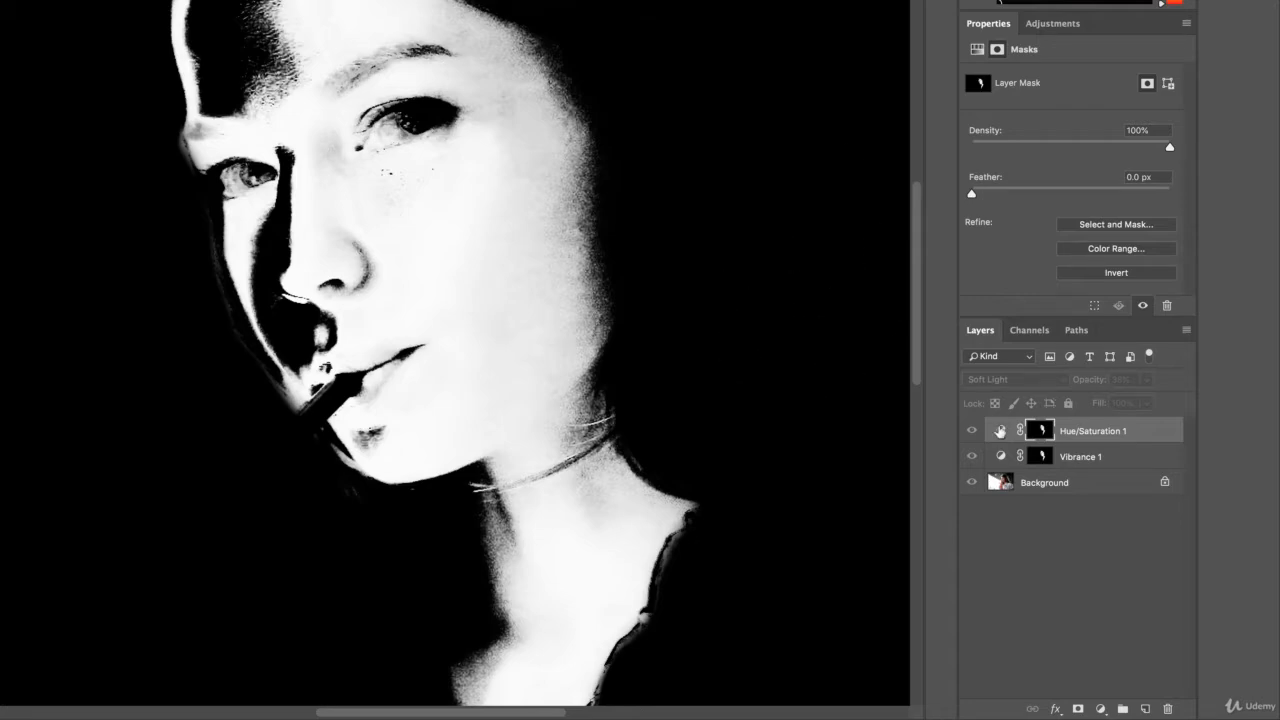
{"action": "left_click", "coordinate": [1040, 431], "text": "alt"}
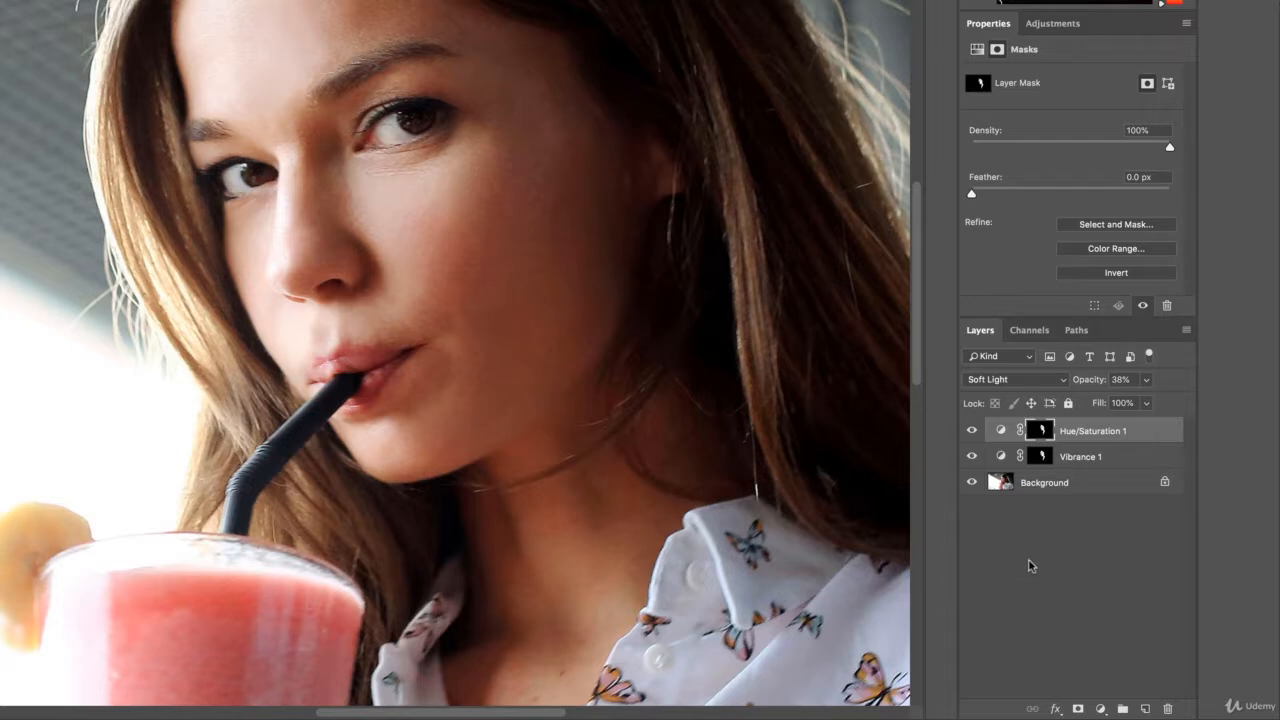
{"action": "left_click", "coordinate": [1042, 430], "text": "ctrl"}
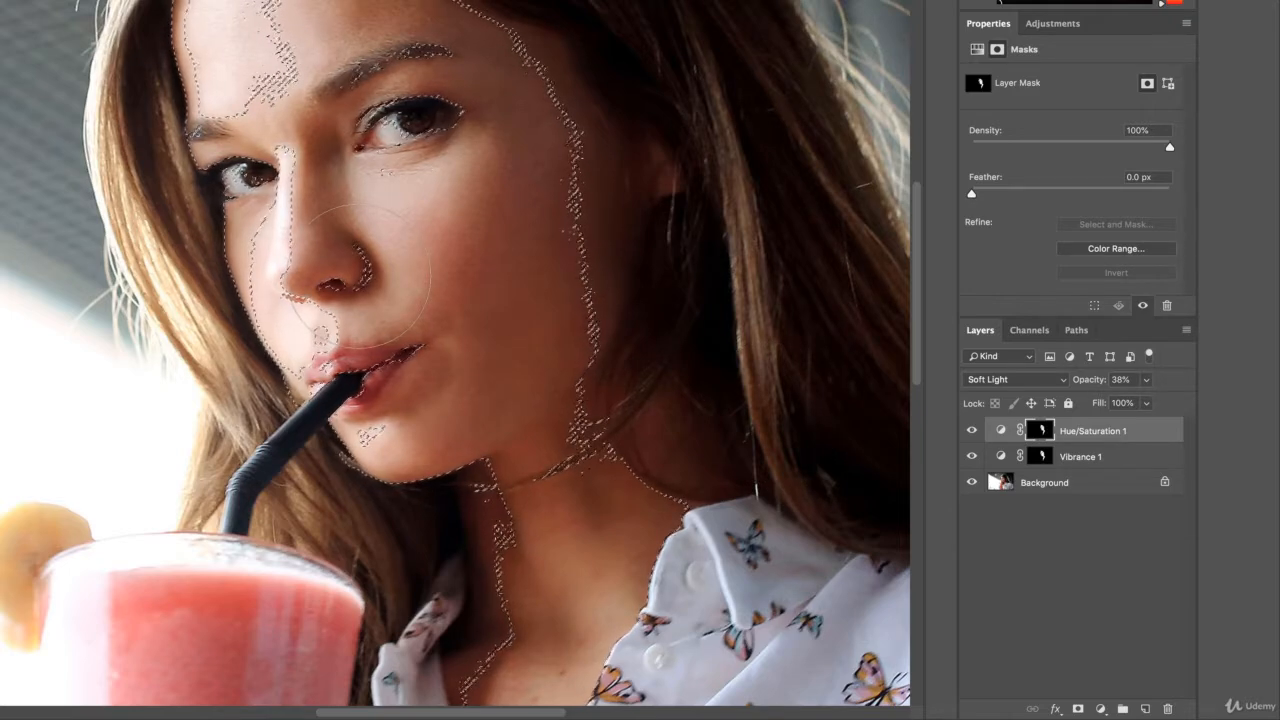
{"action": "key", "text": "super+d"}
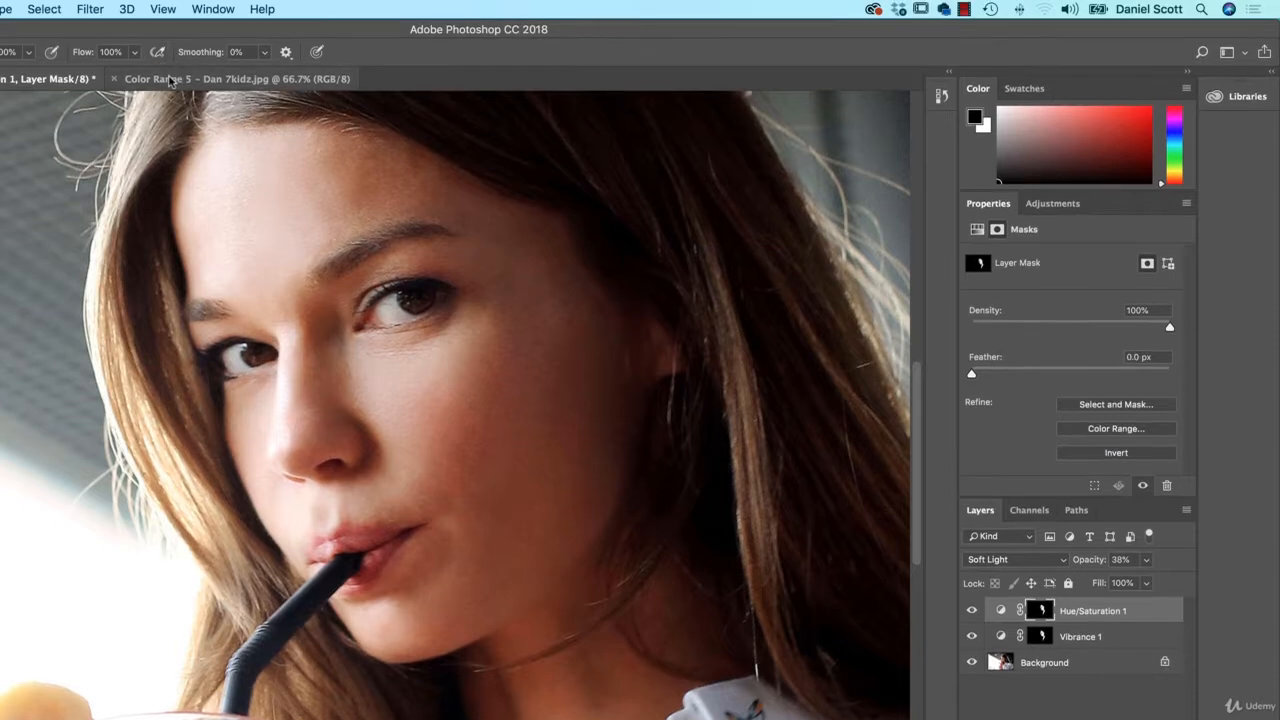
Step: Switch to the Color Range 5 image of the woman with glasses
{"action": "left_click", "coordinate": [170, 80]}
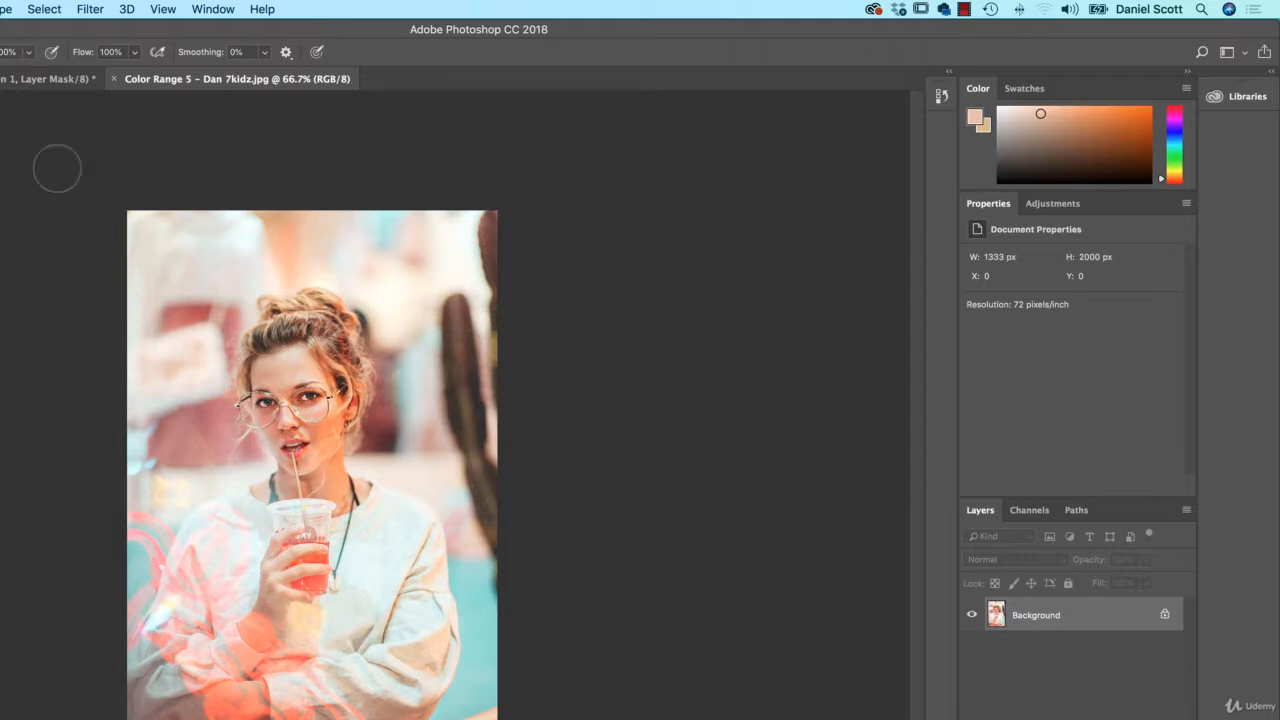
{"action": "key", "text": "super+equal"}
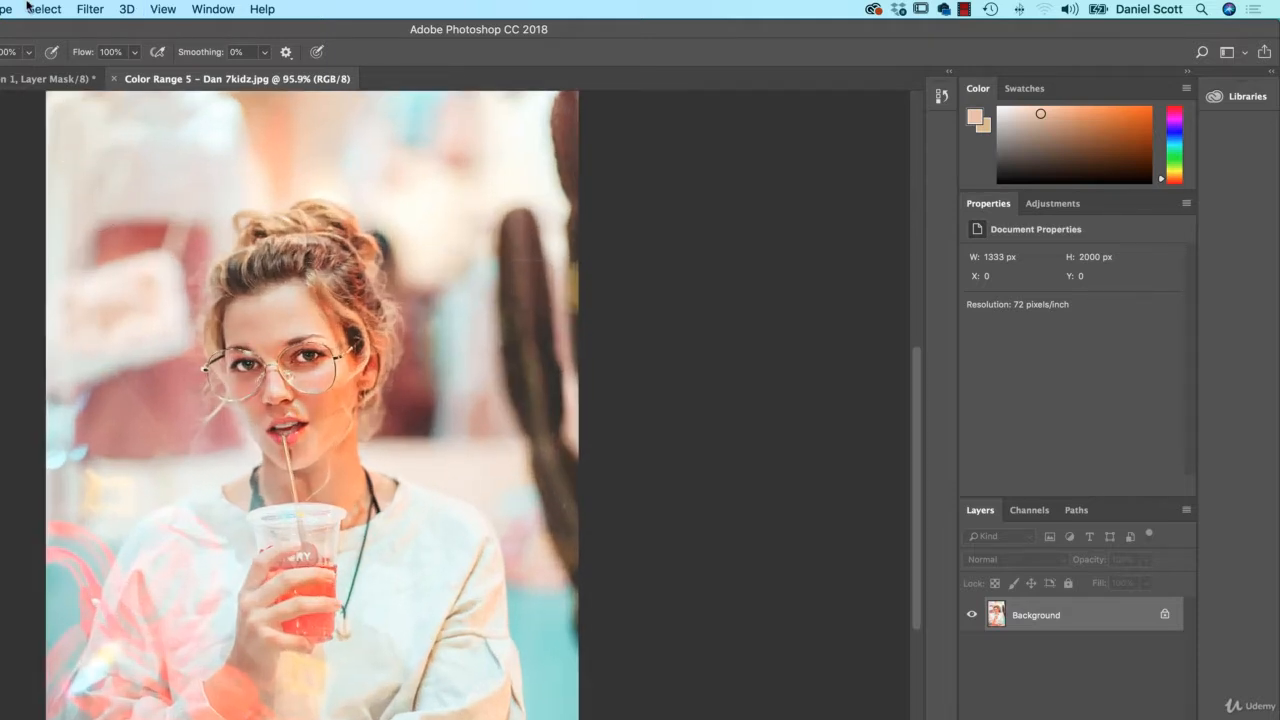
Step: Try a Skin Tones selection with Color Range, comparing Detect Faces off and on and using Fuzziness 40, and cancel it
{"action": "left_click", "coordinate": [44, 9]}
{"action": "left_click", "coordinate": [98, 177]}
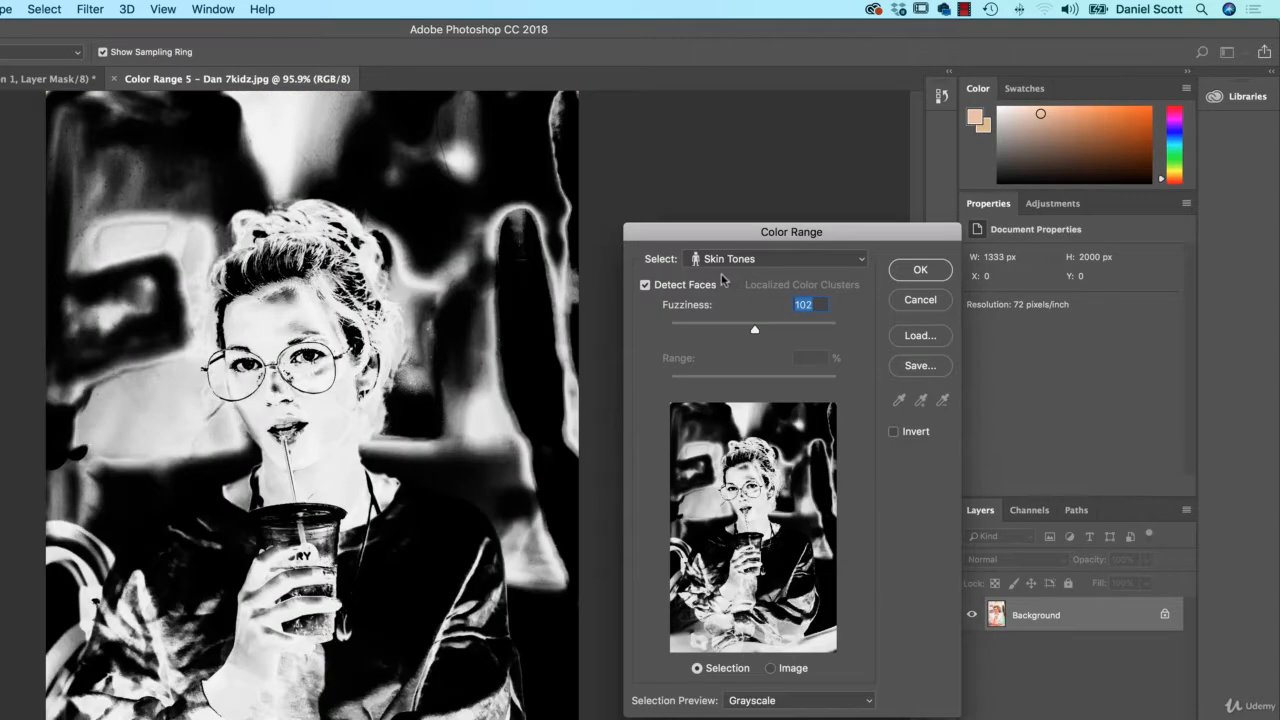
{"action": "left_click", "coordinate": [726, 259]}
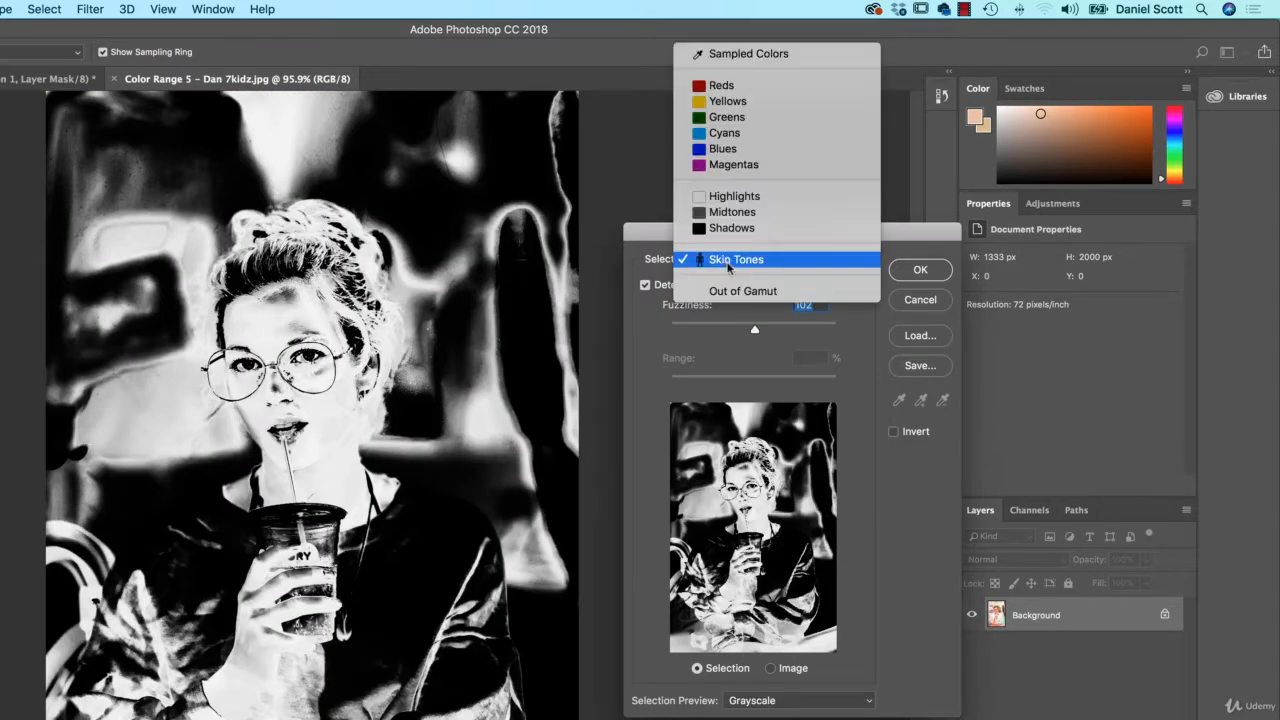
{"action": "left_click", "coordinate": [714, 309]}
{"action": "left_click", "coordinate": [663, 290]}
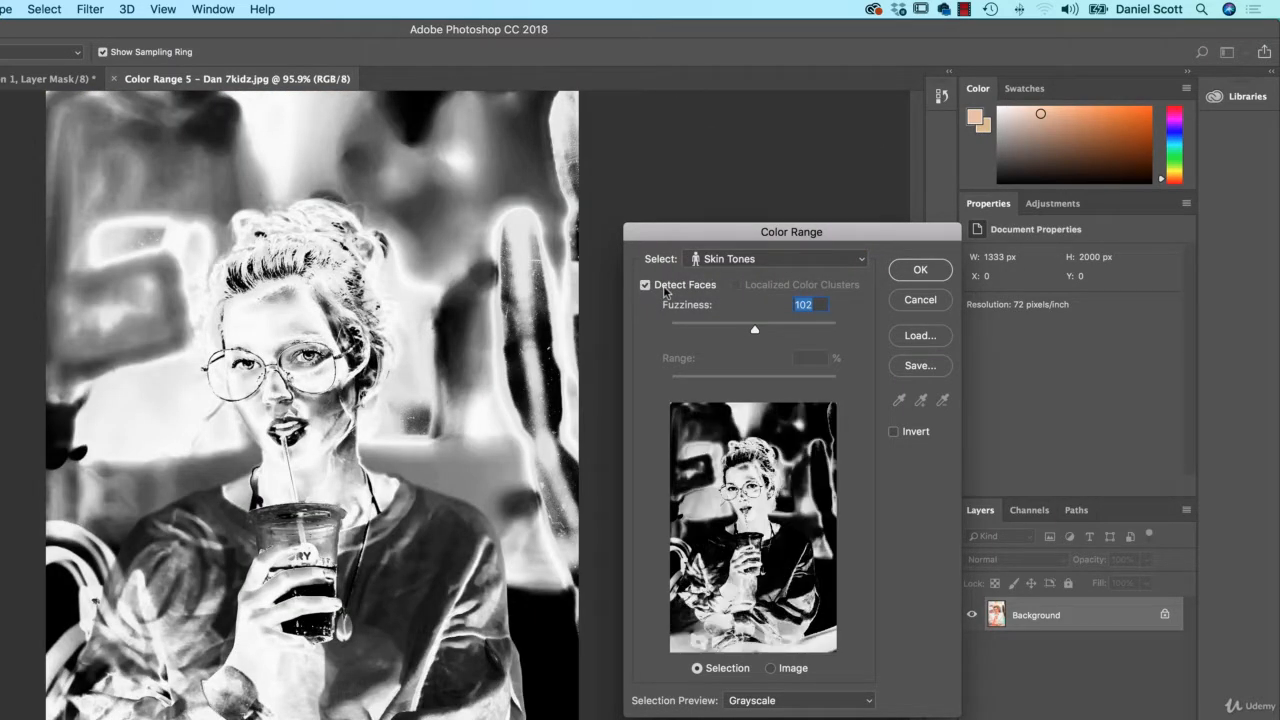
{"action": "left_click", "coordinate": [663, 290]}
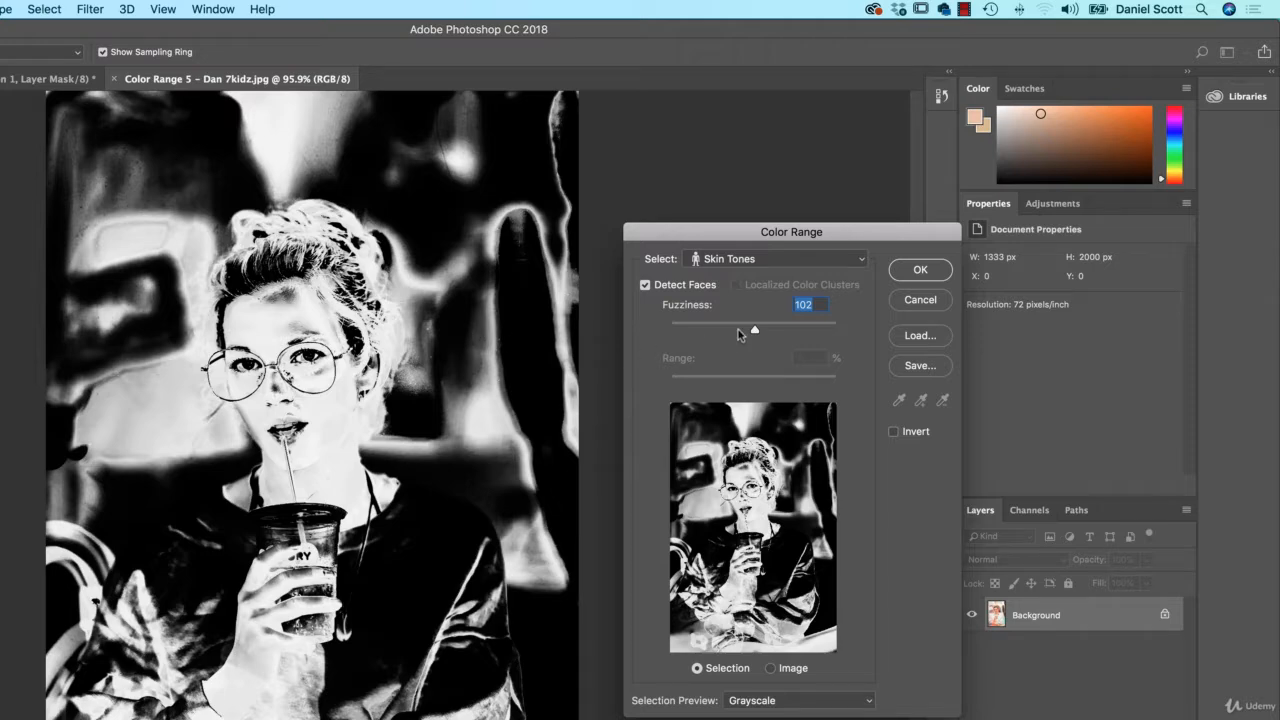
{"action": "left_click_drag", "start_coordinate": [738, 330], "coordinate": [703, 341]}
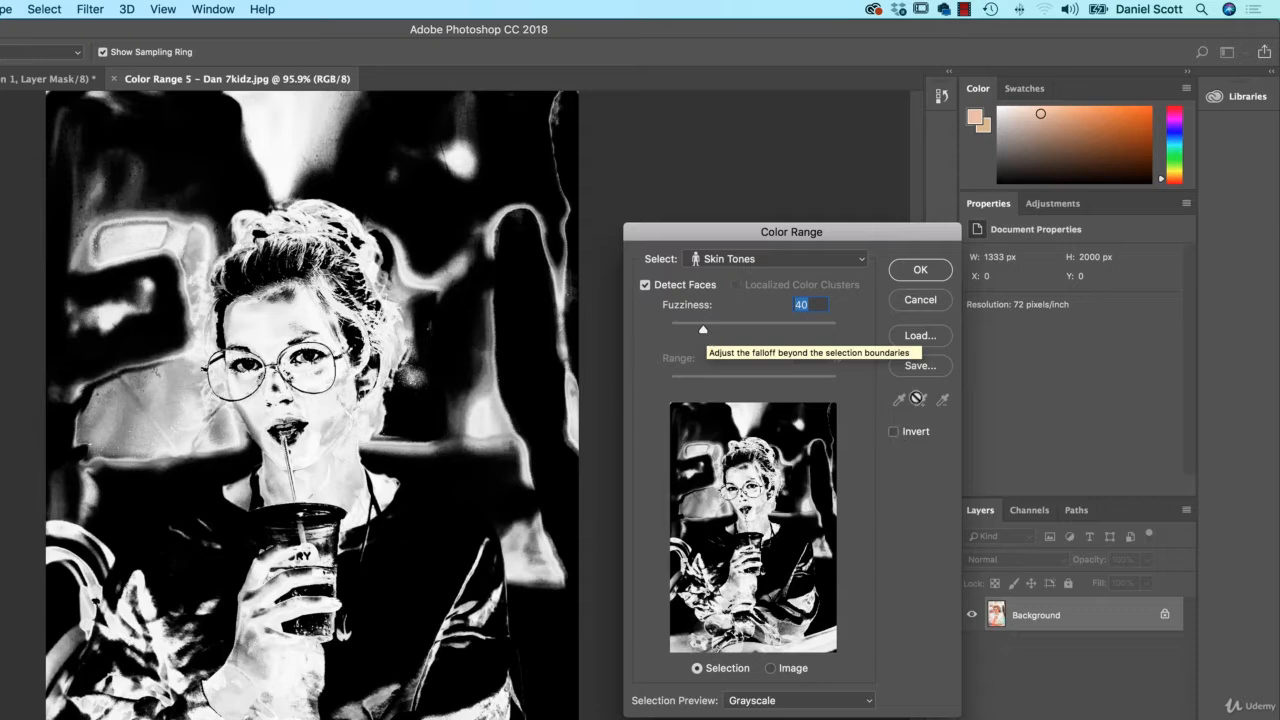
{"action": "left_click", "coordinate": [919, 301]}
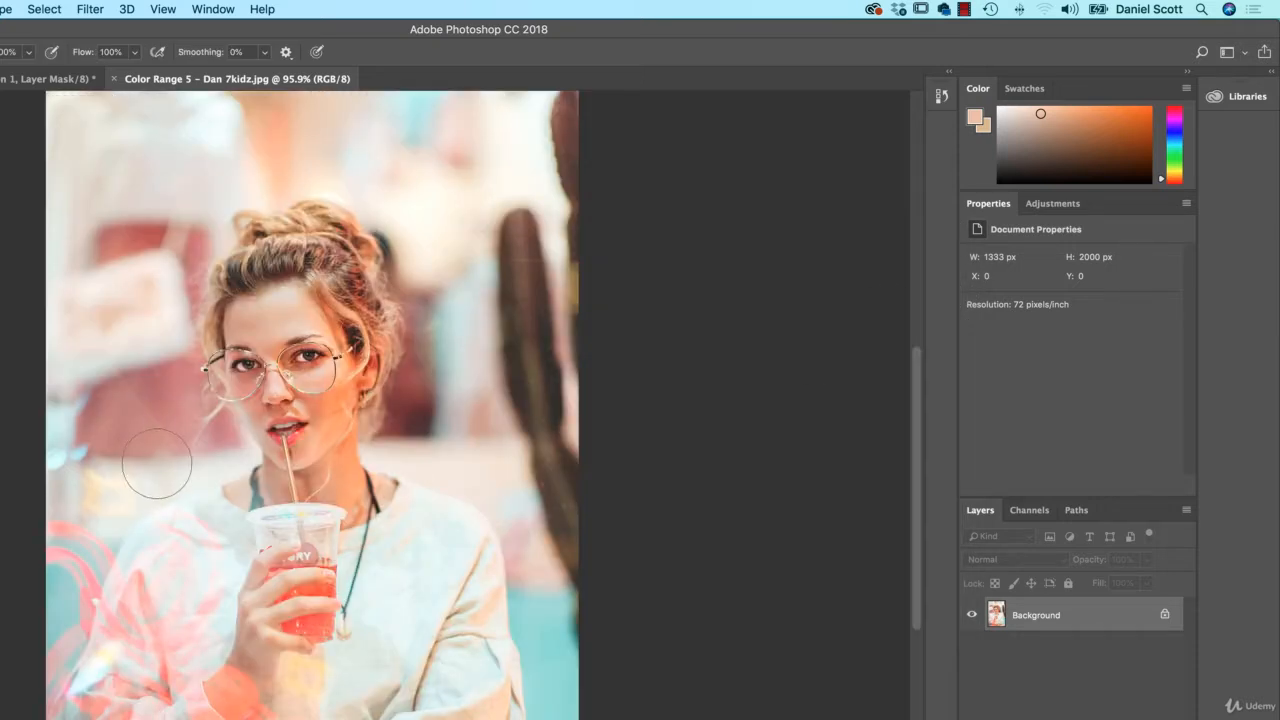